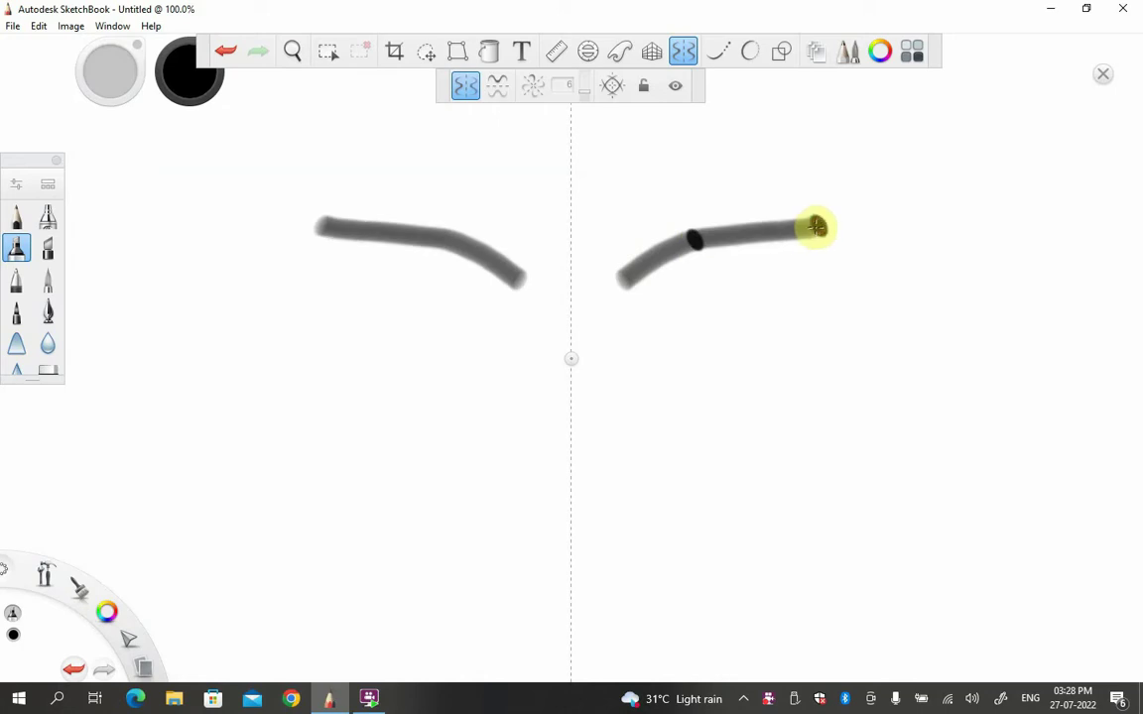
Step: Draw the mirrored eyes below the eyebrows with the black marker, adding upper lids, irises and lower lids
{"action": "mouse_move", "coordinate": [638, 334]}
{"action": "left_mouse_down"}
{"action": "mouse_move", "coordinate": [684, 301]}
{"action": "mouse_move", "coordinate": [841, 283]}
{"action": "left_mouse_up"}
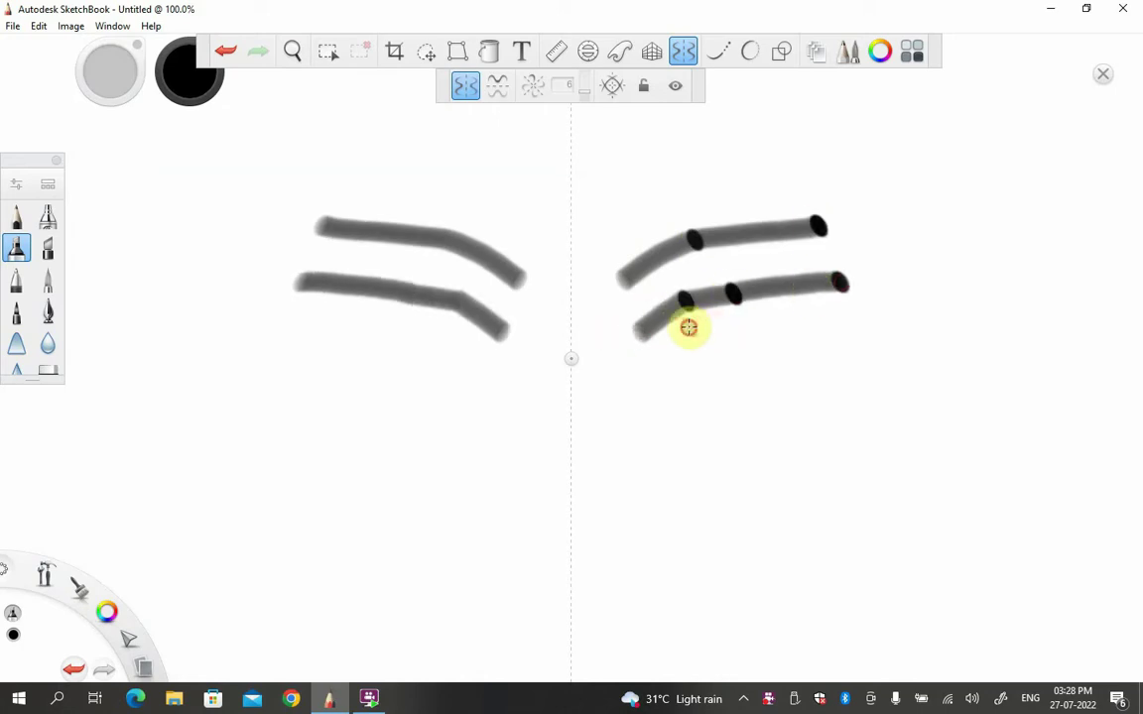
{"action": "left_click_drag", "start_coordinate": [687, 320], "coordinate": [766, 316]}
{"action": "mouse_move", "coordinate": [700, 344]}
{"action": "left_mouse_down"}
{"action": "mouse_move", "coordinate": [734, 347]}
{"action": "mouse_move", "coordinate": [756, 325]}
{"action": "left_mouse_up"}
{"action": "left_click_drag", "start_coordinate": [681, 374], "coordinate": [850, 316]}
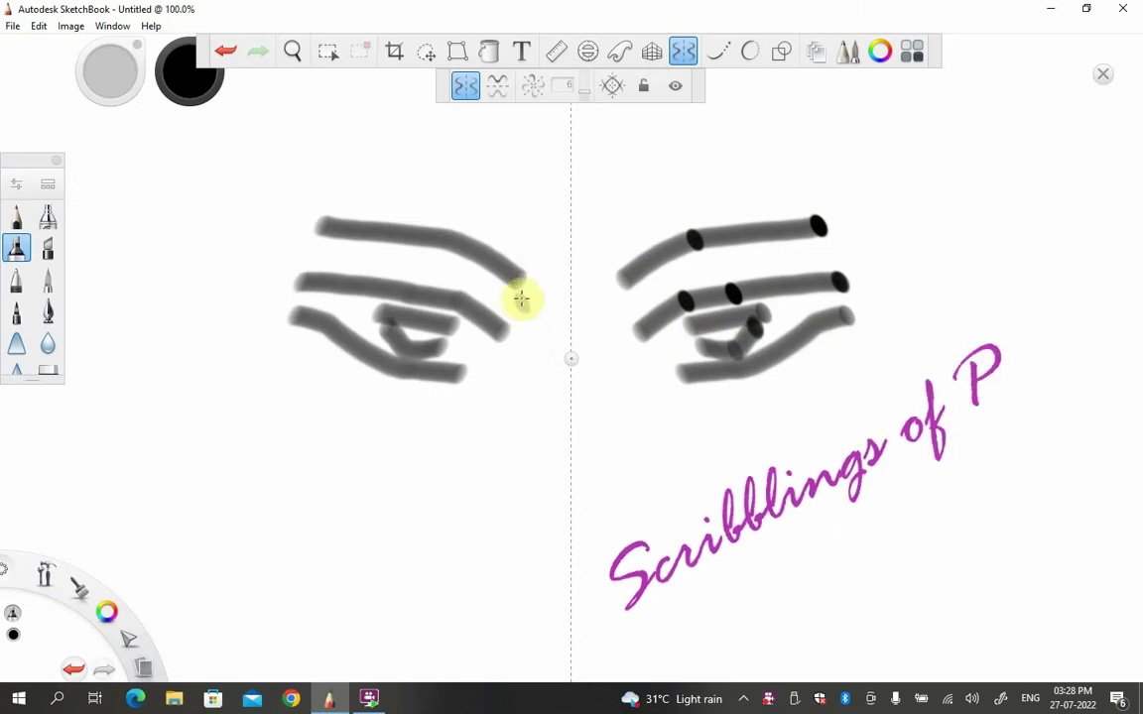
Step: Draw the mirrored nose from the inner brow ends down to its tip, and add three horizontal strokes below for the mouth
{"action": "mouse_move", "coordinate": [520, 285]}
{"action": "left_mouse_down"}
{"action": "mouse_move", "coordinate": [538, 482]}
{"action": "mouse_move", "coordinate": [512, 472]}
{"action": "mouse_move", "coordinate": [510, 486]}
{"action": "mouse_move", "coordinate": [573, 528]}
{"action": "left_mouse_up"}
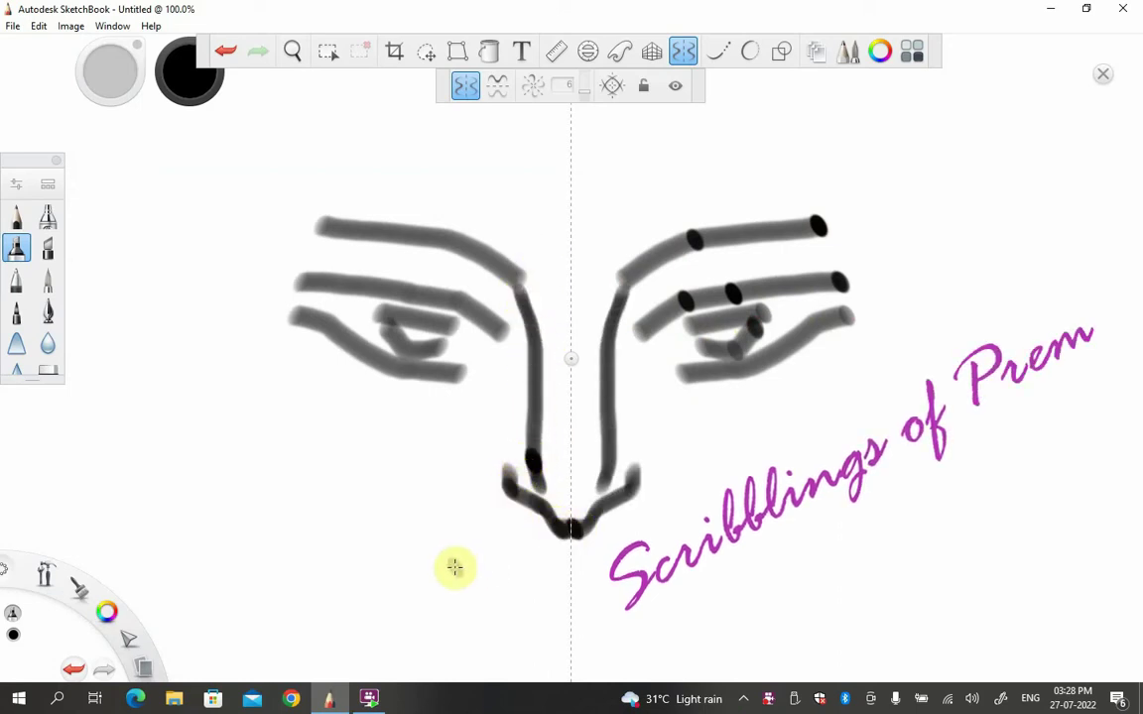
{"action": "left_click_drag", "start_coordinate": [425, 577], "coordinate": [574, 580]}
{"action": "left_click_drag", "start_coordinate": [486, 601], "coordinate": [573, 604]}
{"action": "left_click_drag", "start_coordinate": [496, 636], "coordinate": [576, 638]}
Step: Complete the mirrored marker face with forehead marks, hairline and ear outlines, jaw and cheek lines, and round earrings
{"action": "mouse_move", "coordinate": [531, 223]}
{"action": "left_mouse_down"}
{"action": "mouse_move", "coordinate": [568, 239]}
{"action": "mouse_move", "coordinate": [561, 271]}
{"action": "mouse_move", "coordinate": [572, 320]}
{"action": "left_mouse_up"}
{"action": "mouse_move", "coordinate": [695, 121]}
{"action": "left_mouse_down"}
{"action": "mouse_move", "coordinate": [730, 136]}
{"action": "mouse_move", "coordinate": [723, 176]}
{"action": "mouse_move", "coordinate": [841, 212]}
{"action": "mouse_move", "coordinate": [867, 365]}
{"action": "mouse_move", "coordinate": [860, 399]}
{"action": "mouse_move", "coordinate": [898, 541]}
{"action": "mouse_move", "coordinate": [922, 238]}
{"action": "mouse_move", "coordinate": [893, 98]}
{"action": "mouse_move", "coordinate": [842, 71]}
{"action": "left_mouse_up"}
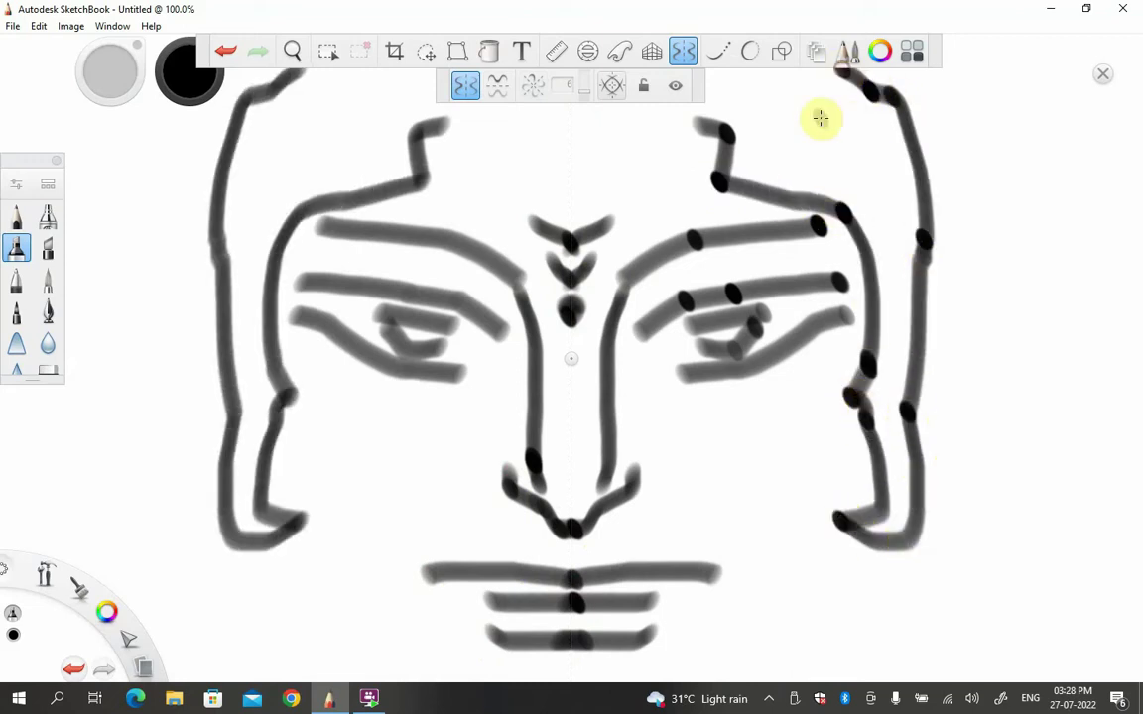
{"action": "mouse_move", "coordinate": [280, 545]}
{"action": "left_mouse_down"}
{"action": "mouse_move", "coordinate": [303, 625]}
{"action": "mouse_move", "coordinate": [339, 685]}
{"action": "left_mouse_up"}
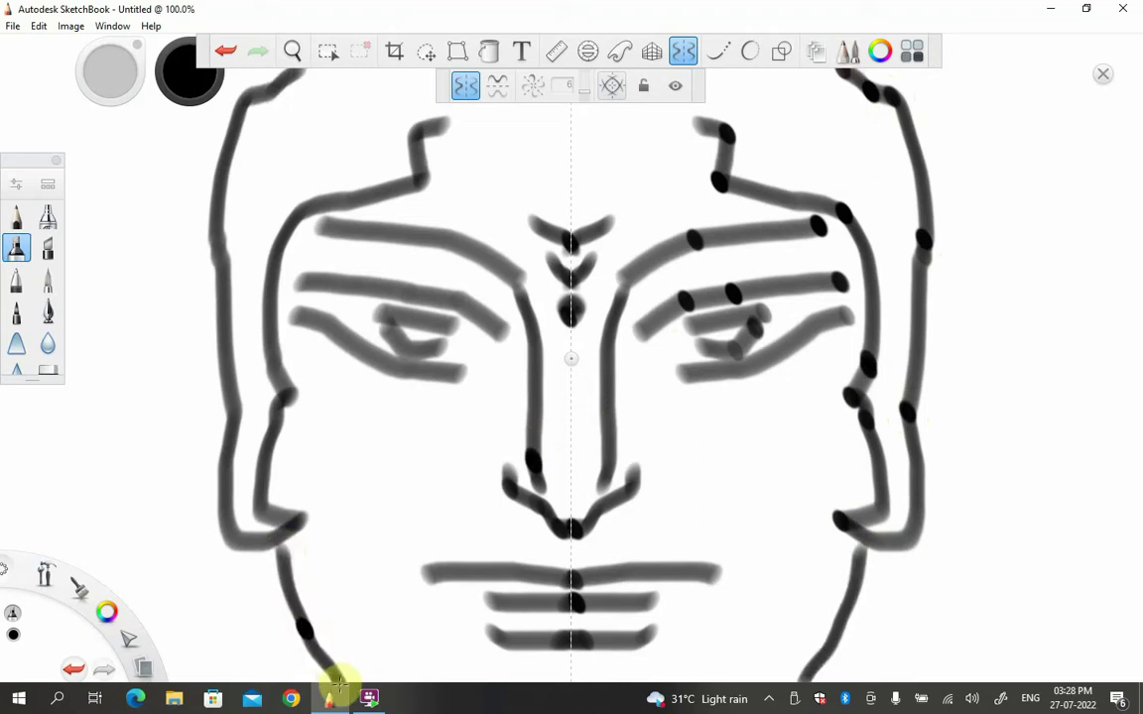
{"action": "mouse_move", "coordinate": [331, 474]}
{"action": "left_mouse_down"}
{"action": "mouse_move", "coordinate": [362, 550]}
{"action": "mouse_move", "coordinate": [373, 680]}
{"action": "left_mouse_up"}
{"action": "mouse_move", "coordinate": [919, 574]}
{"action": "left_mouse_down"}
{"action": "mouse_move", "coordinate": [852, 645]}
{"action": "mouse_move", "coordinate": [926, 610]}
{"action": "mouse_move", "coordinate": [898, 567]}
{"action": "left_mouse_up"}
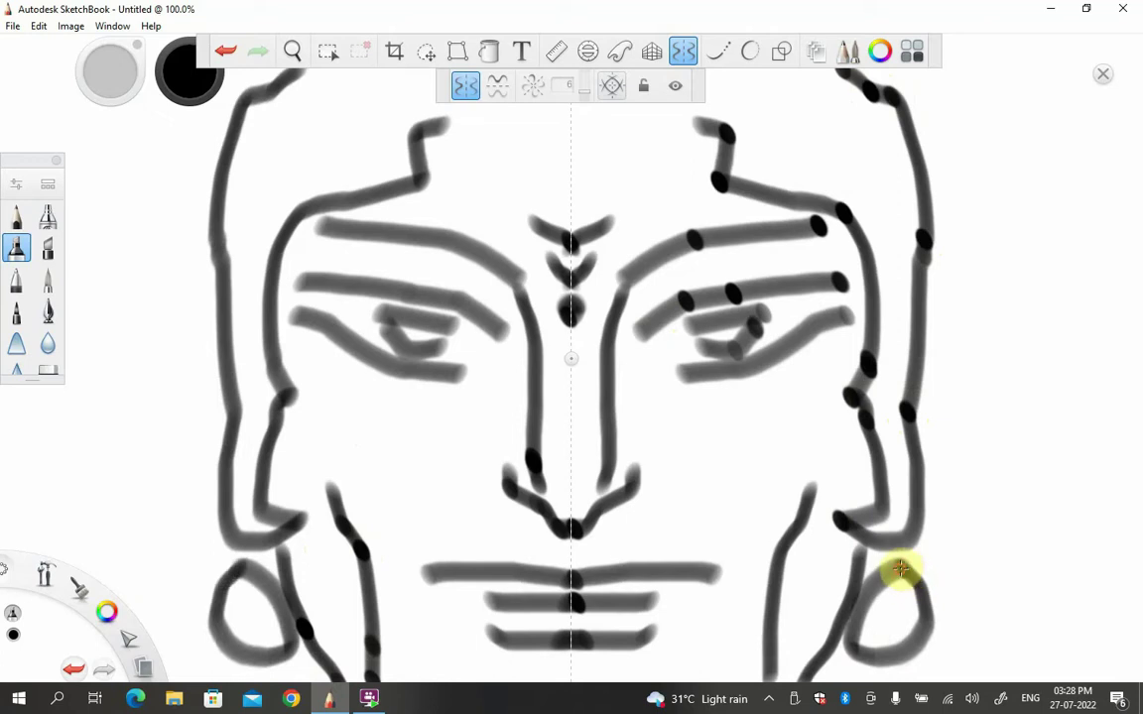
Step: On a blank canvas with vertical symmetry, pencil a woman's long arched eyebrows and her eyes with pupils and lashes
{"action": "left_click", "coordinate": [16, 216]}
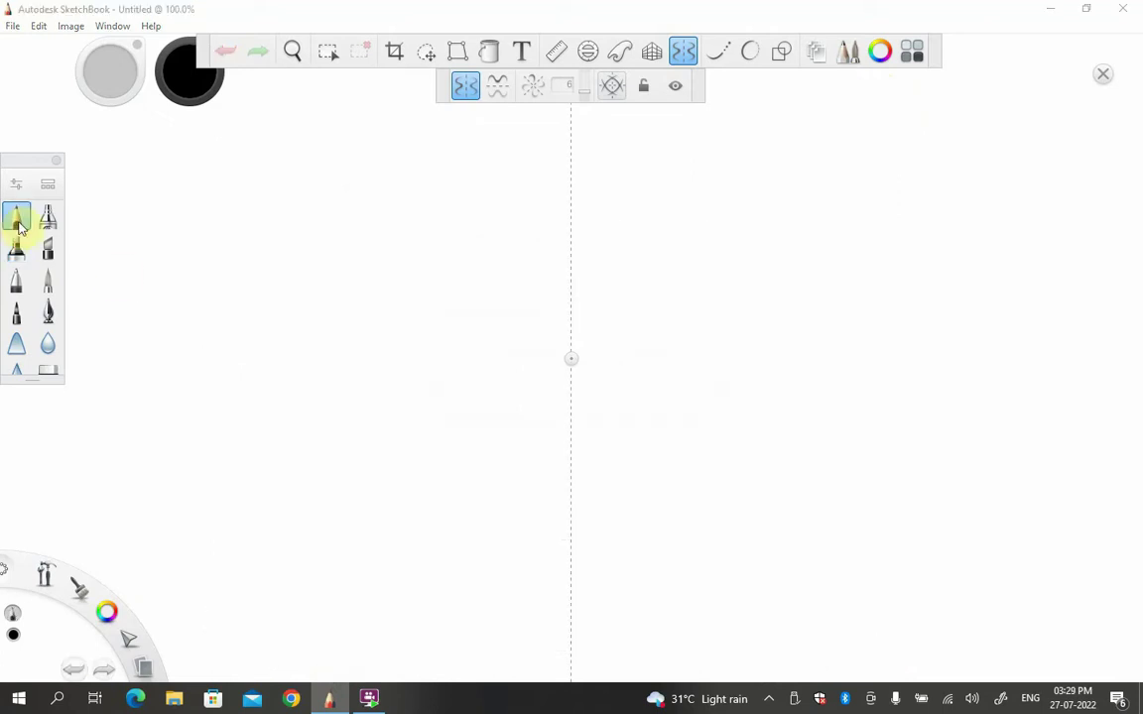
{"action": "left_click_drag", "start_coordinate": [597, 277], "coordinate": [805, 237]}
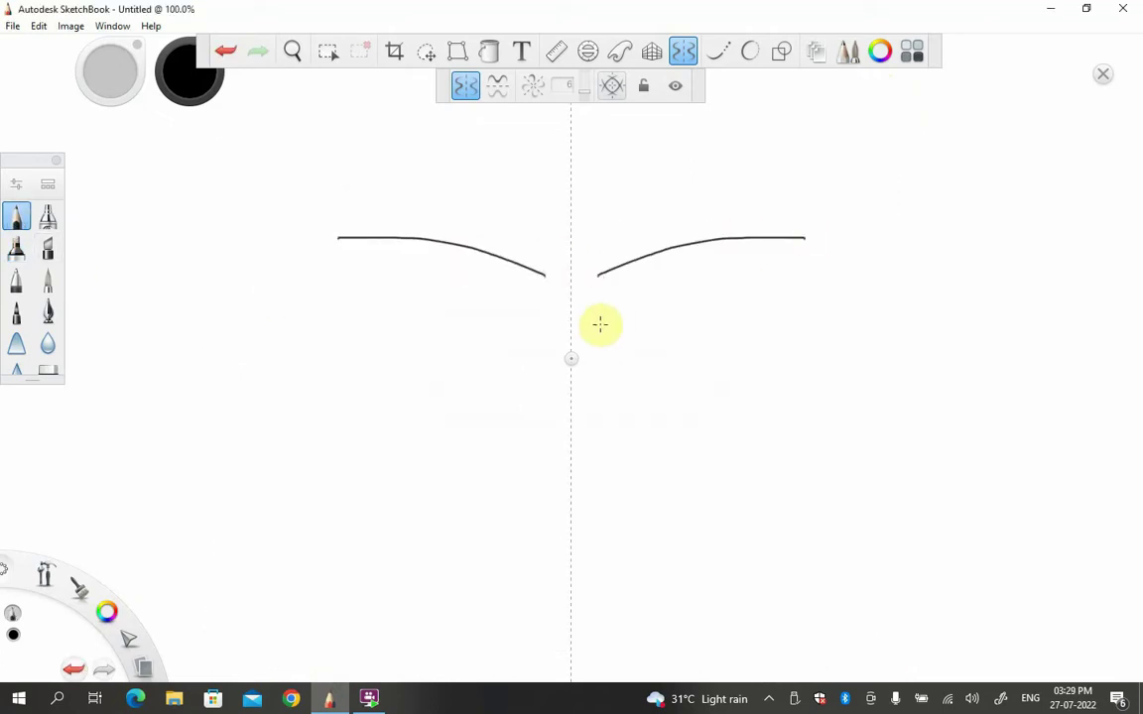
{"action": "mouse_move", "coordinate": [616, 347]}
{"action": "left_mouse_down"}
{"action": "mouse_move", "coordinate": [692, 309]}
{"action": "mouse_move", "coordinate": [731, 319]}
{"action": "mouse_move", "coordinate": [753, 309]}
{"action": "mouse_move", "coordinate": [619, 350]}
{"action": "mouse_move", "coordinate": [667, 370]}
{"action": "mouse_move", "coordinate": [687, 362]}
{"action": "mouse_move", "coordinate": [690, 339]}
{"action": "mouse_move", "coordinate": [659, 350]}
{"action": "mouse_move", "coordinate": [743, 311]}
{"action": "left_mouse_up"}
{"action": "mouse_move", "coordinate": [629, 377]}
{"action": "left_mouse_down"}
{"action": "mouse_move", "coordinate": [704, 365]}
{"action": "mouse_move", "coordinate": [727, 336]}
{"action": "mouse_move", "coordinate": [779, 318]}
{"action": "left_mouse_up"}
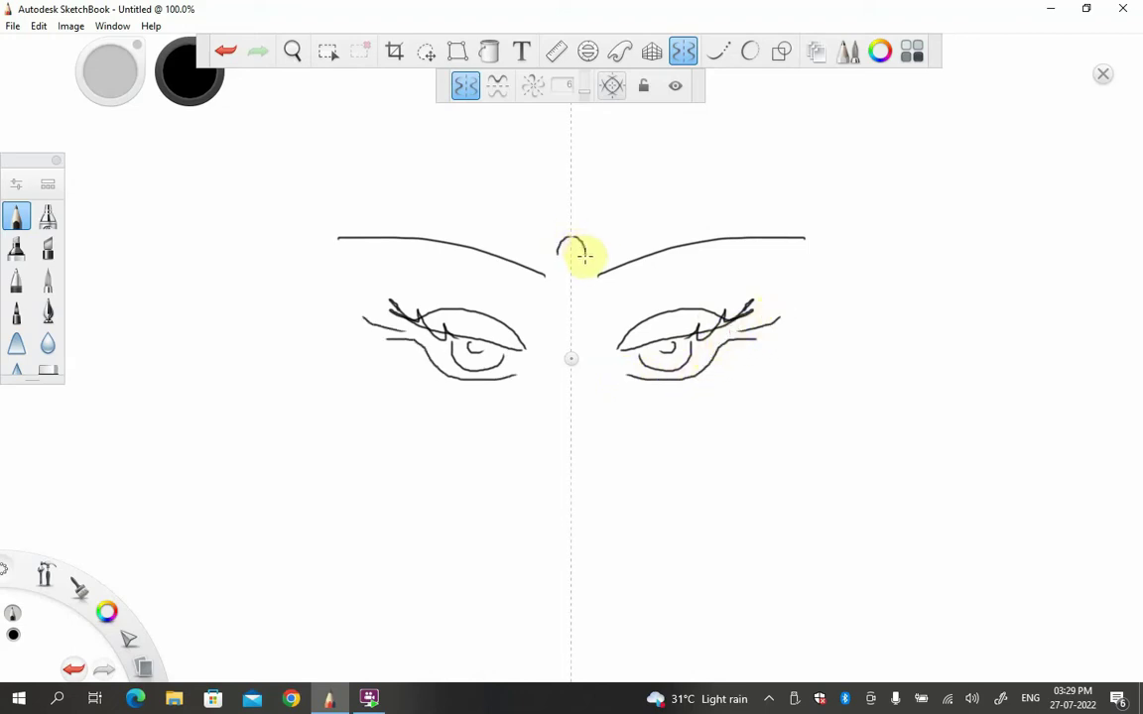
Step: Pencil the round forehead mark, the centre-parted hairline, and the nose and lips on the symmetry line
{"action": "left_click_drag", "start_coordinate": [577, 266], "coordinate": [571, 270]}
{"action": "mouse_move", "coordinate": [585, 135]}
{"action": "left_mouse_down"}
{"action": "mouse_move", "coordinate": [742, 237]}
{"action": "mouse_move", "coordinate": [803, 307]}
{"action": "mouse_move", "coordinate": [802, 367]}
{"action": "left_mouse_up"}
{"action": "mouse_move", "coordinate": [546, 288]}
{"action": "left_mouse_down"}
{"action": "mouse_move", "coordinate": [565, 393]}
{"action": "mouse_move", "coordinate": [560, 466]}
{"action": "left_mouse_up"}
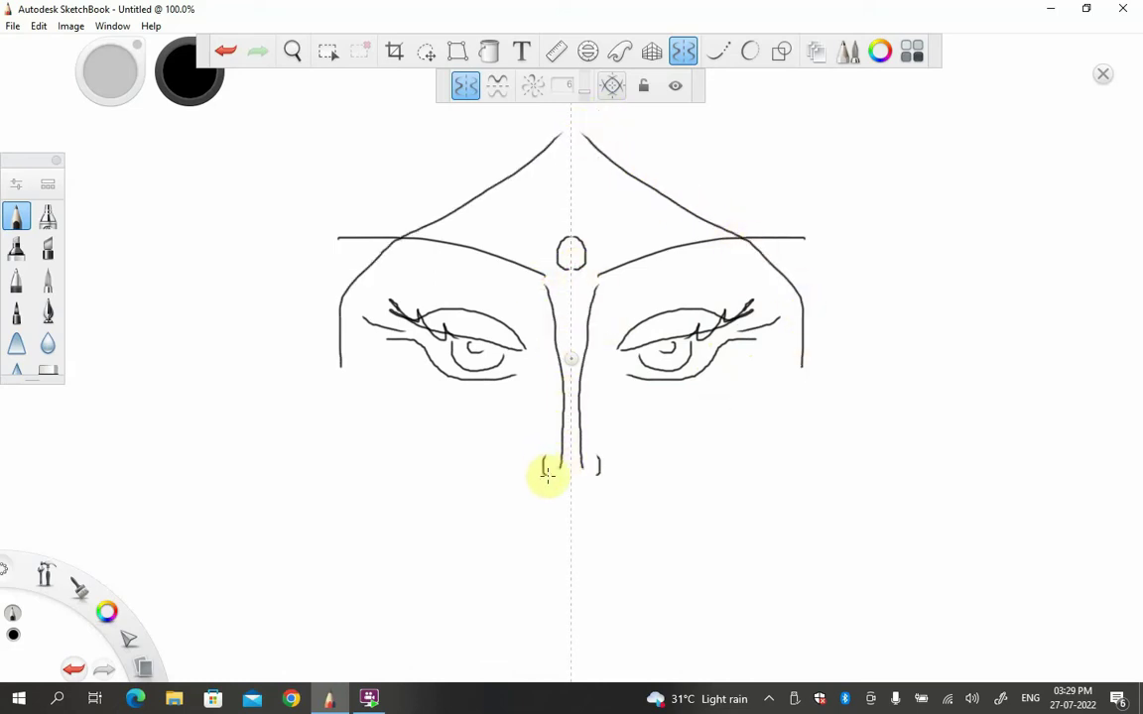
{"action": "mouse_move", "coordinate": [518, 527]}
{"action": "left_mouse_down"}
{"action": "mouse_move", "coordinate": [553, 514]}
{"action": "mouse_move", "coordinate": [566, 533]}
{"action": "left_mouse_up"}
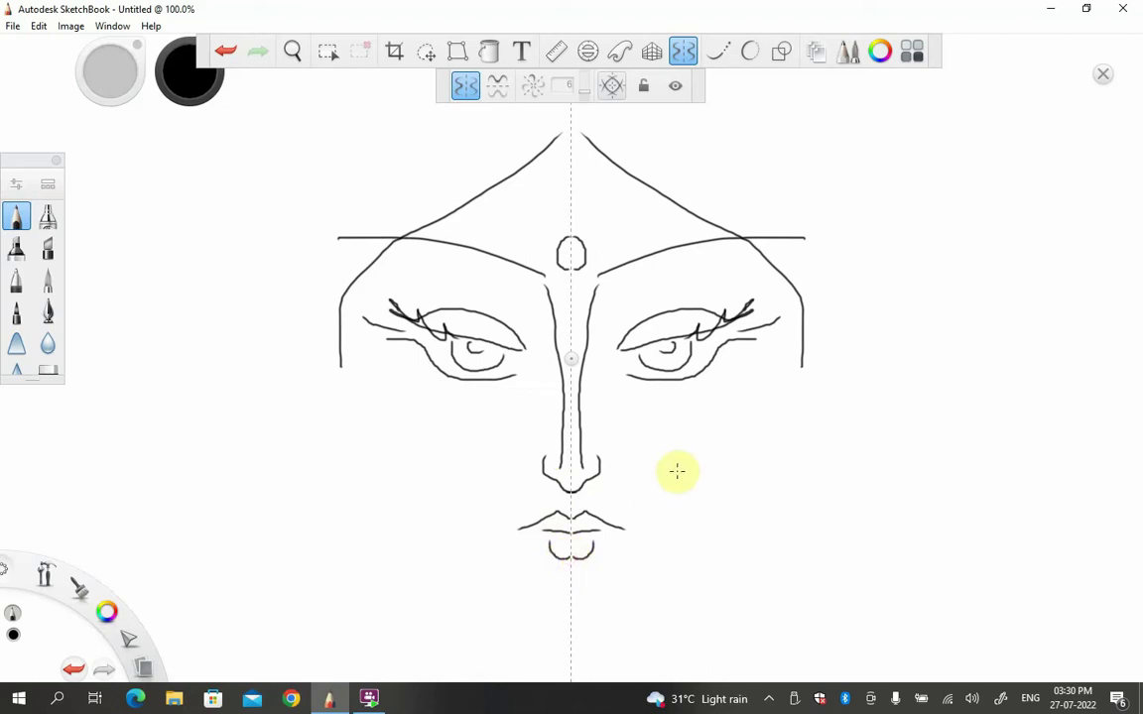
Step: Pencil the woman's face outline down to the chin, the neck, the side hair strands and the dome-shaped earrings
{"action": "mouse_move", "coordinate": [381, 278]}
{"action": "left_mouse_down"}
{"action": "mouse_move", "coordinate": [364, 342]}
{"action": "mouse_move", "coordinate": [407, 524]}
{"action": "mouse_move", "coordinate": [441, 560]}
{"action": "mouse_move", "coordinate": [547, 606]}
{"action": "left_mouse_up"}
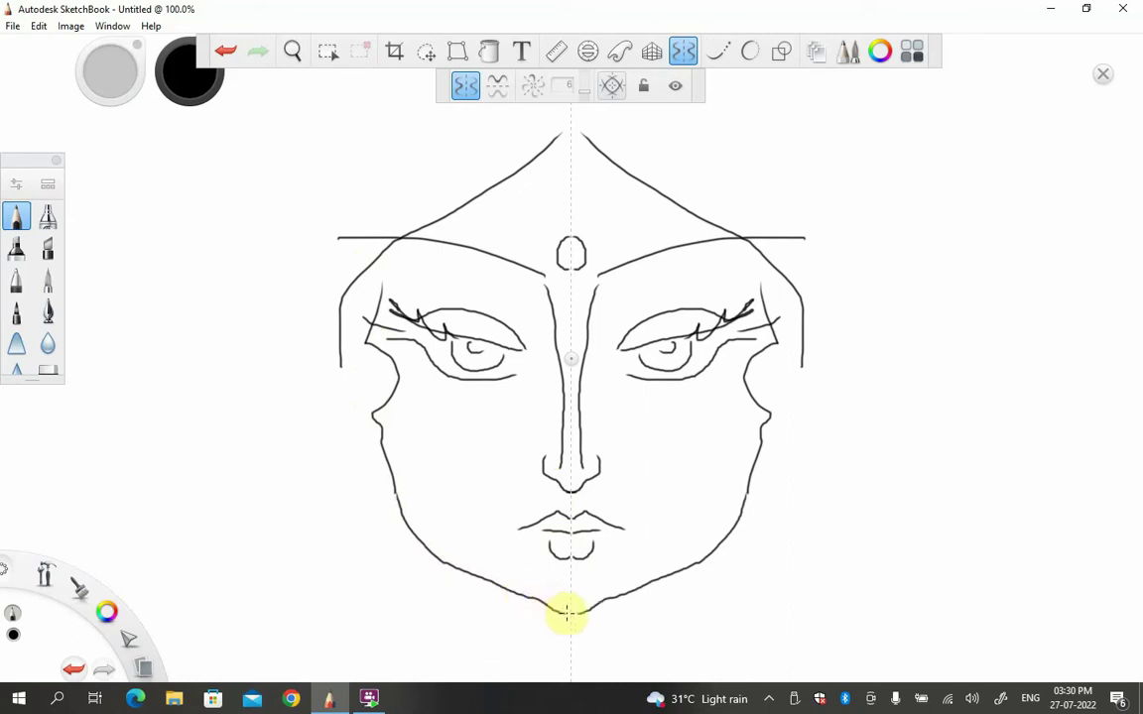
{"action": "mouse_move", "coordinate": [458, 568]}
{"action": "left_mouse_down"}
{"action": "mouse_move", "coordinate": [448, 614]}
{"action": "mouse_move", "coordinate": [420, 636]}
{"action": "left_mouse_up"}
{"action": "mouse_move", "coordinate": [762, 288]}
{"action": "left_mouse_down"}
{"action": "mouse_move", "coordinate": [781, 357]}
{"action": "mouse_move", "coordinate": [775, 443]}
{"action": "left_mouse_up"}
{"action": "mouse_move", "coordinate": [740, 526]}
{"action": "left_mouse_down"}
{"action": "mouse_move", "coordinate": [803, 510]}
{"action": "mouse_move", "coordinate": [819, 538]}
{"action": "mouse_move", "coordinate": [742, 543]}
{"action": "left_mouse_up"}
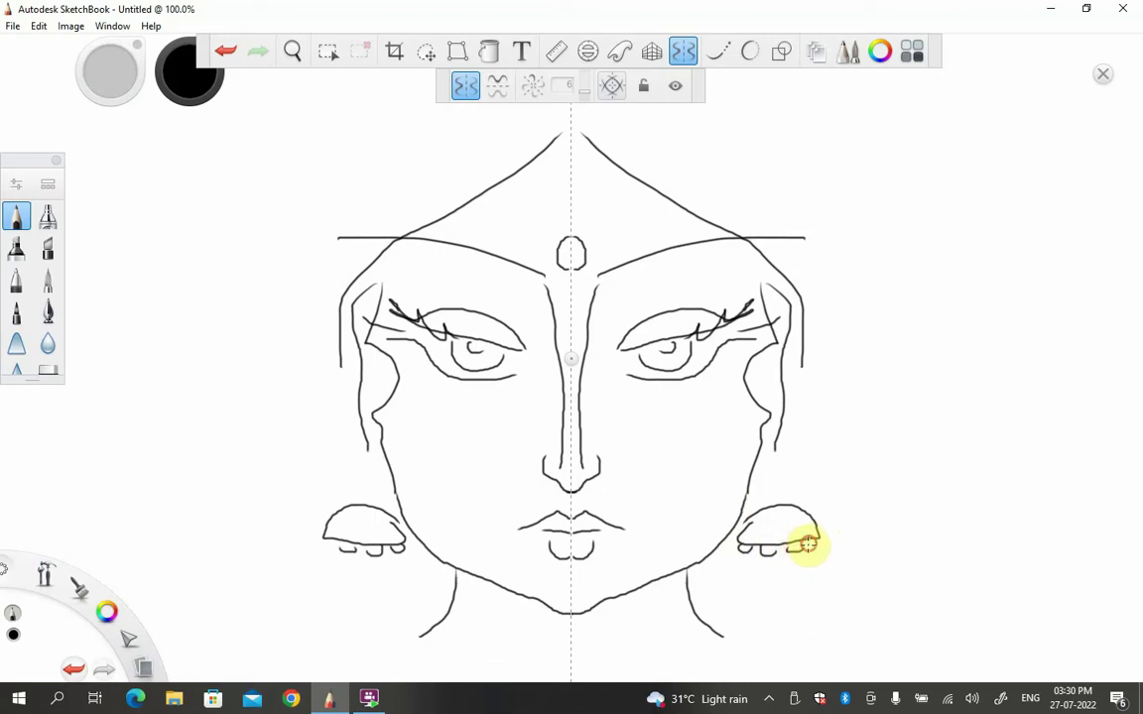
Step: Draw the outer head outline, neck lines and wavy side hair, and turn off the mirror symmetry
{"action": "mouse_move", "coordinate": [694, 113]}
{"action": "left_mouse_down"}
{"action": "mouse_move", "coordinate": [796, 162]}
{"action": "mouse_move", "coordinate": [825, 344]}
{"action": "mouse_move", "coordinate": [787, 496]}
{"action": "left_mouse_up"}
{"action": "left_click_drag", "start_coordinate": [792, 556], "coordinate": [791, 613]}
{"action": "mouse_move", "coordinate": [815, 406]}
{"action": "left_mouse_down"}
{"action": "mouse_move", "coordinate": [878, 410]}
{"action": "mouse_move", "coordinate": [867, 468]}
{"action": "mouse_move", "coordinate": [889, 561]}
{"action": "mouse_move", "coordinate": [850, 626]}
{"action": "left_mouse_up"}
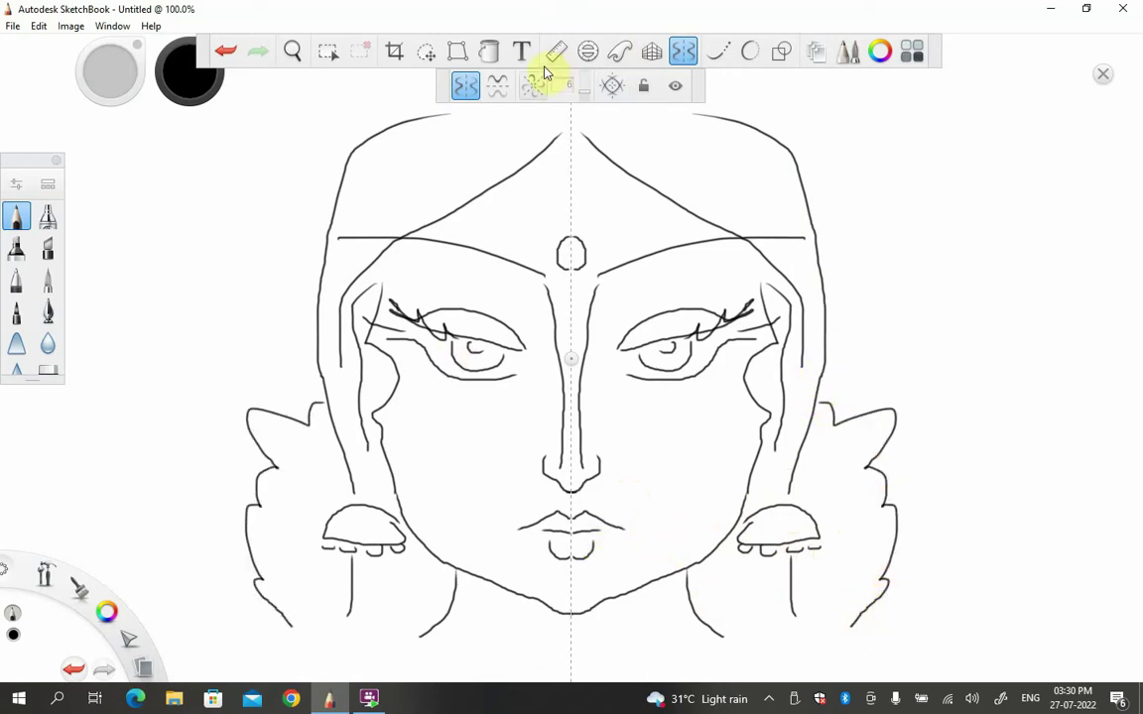
{"action": "left_click", "coordinate": [467, 87]}
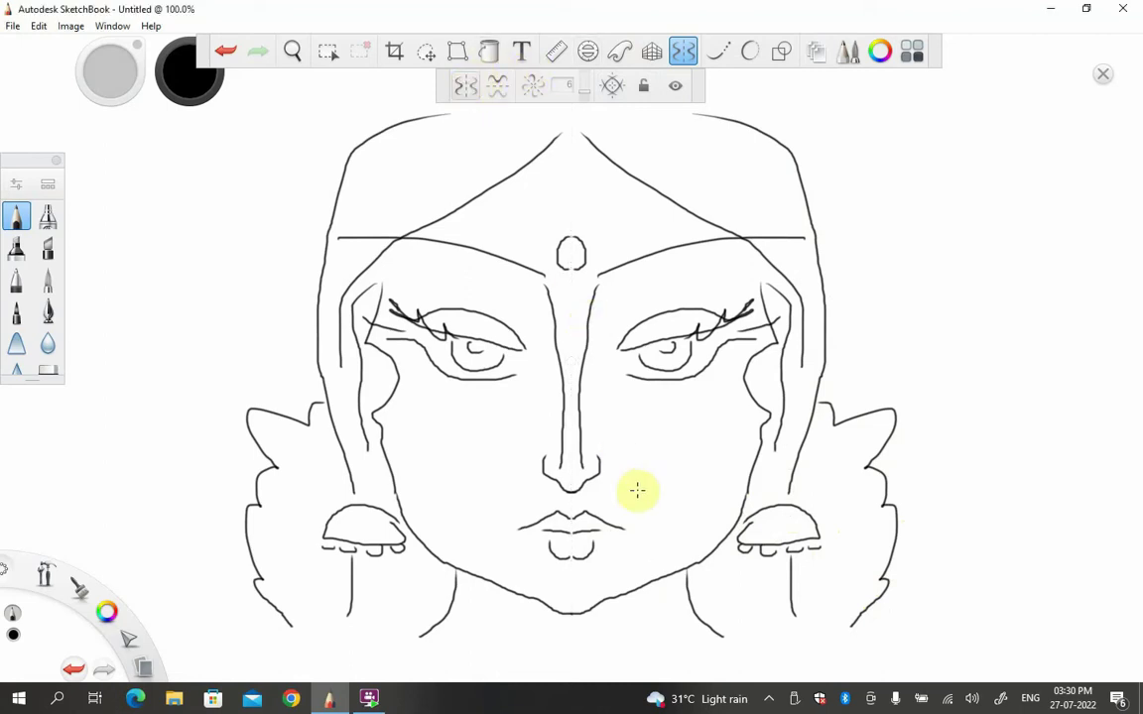
{"action": "left_click", "coordinate": [624, 516]}
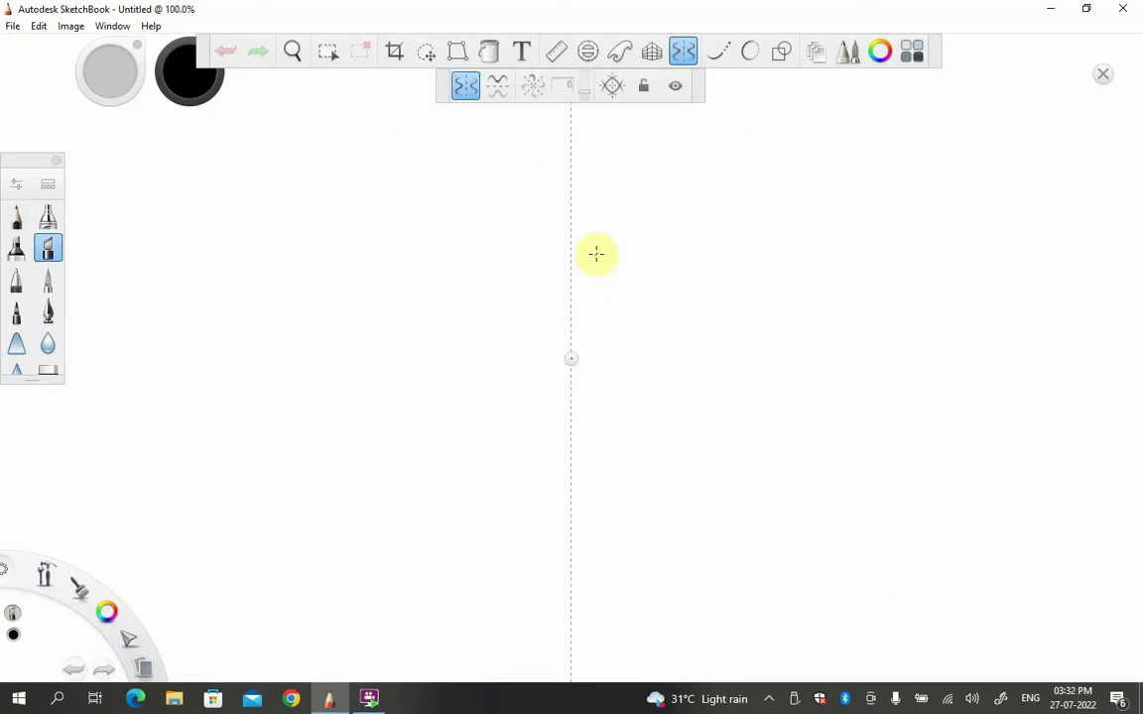
Step: On a blank canvas with vertical symmetry, draw an old man's drooping eyebrows and wrinkled eyes with the black chisel-tip pen
{"action": "left_click_drag", "start_coordinate": [533, 238], "coordinate": [403, 312]}
{"action": "left_click_drag", "start_coordinate": [614, 288], "coordinate": [697, 345]}
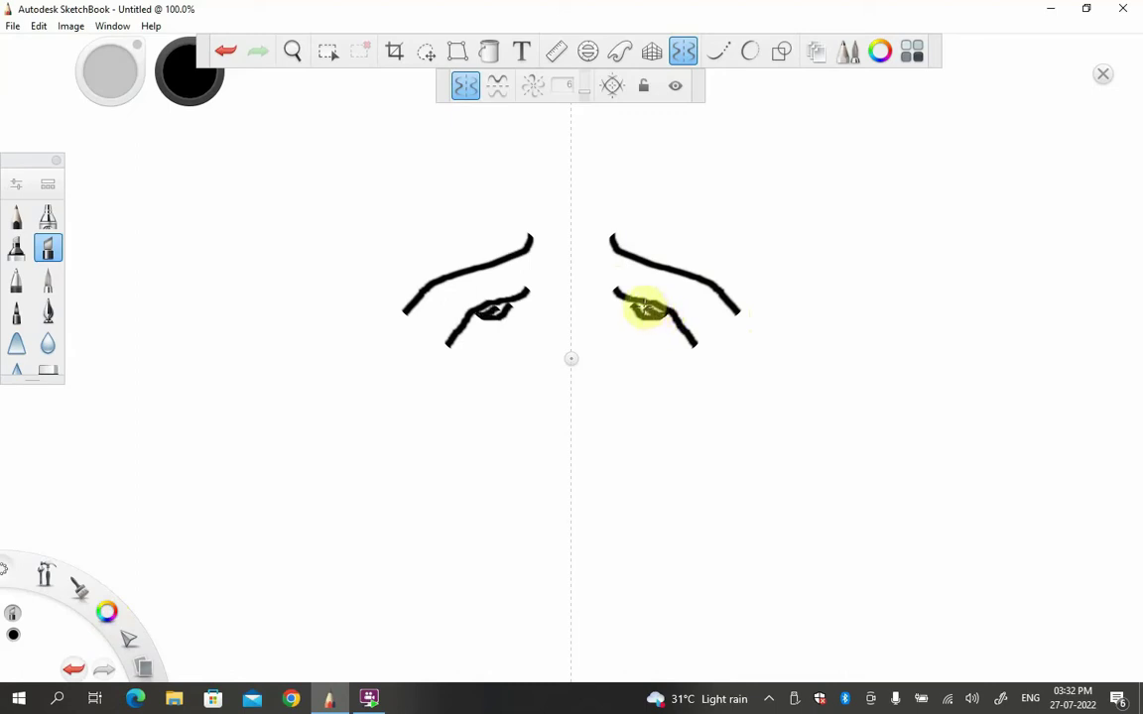
{"action": "left_click_drag", "start_coordinate": [645, 288], "coordinate": [706, 343]}
{"action": "left_click_drag", "start_coordinate": [524, 309], "coordinate": [490, 331]}
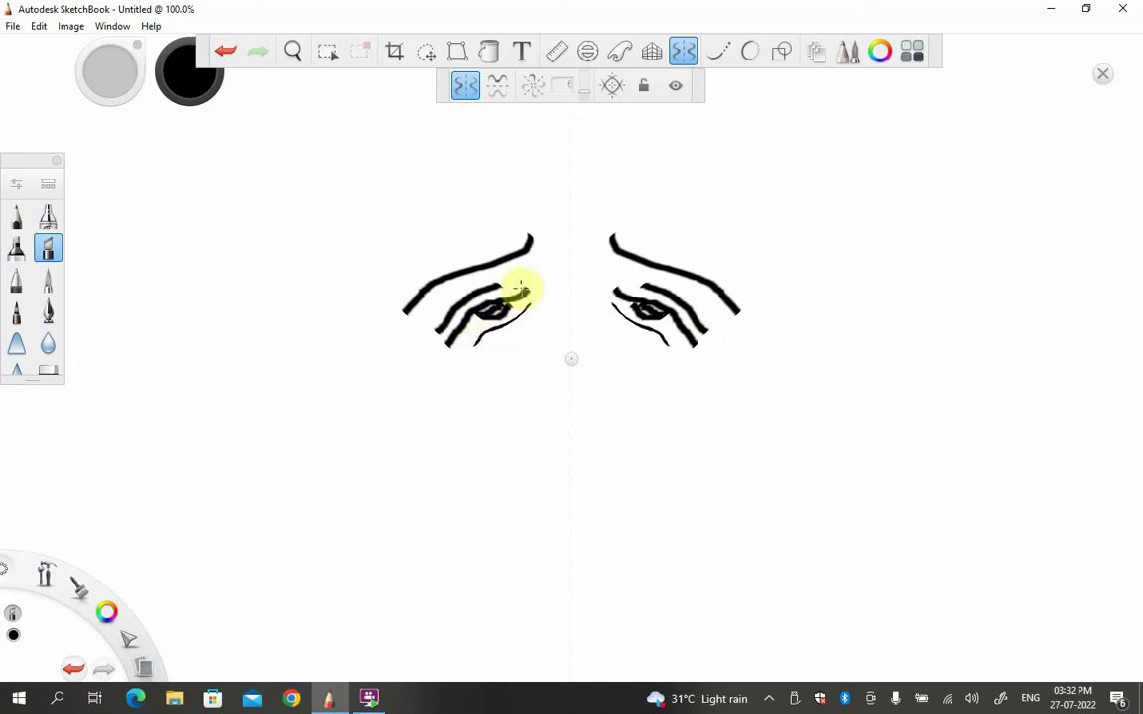
Step: Draw the old man's nose, the long folds beside the mouth, and the lips with the chin crease below
{"action": "mouse_move", "coordinate": [543, 263]}
{"action": "left_mouse_down"}
{"action": "mouse_move", "coordinate": [549, 314]}
{"action": "mouse_move", "coordinate": [524, 360]}
{"action": "left_mouse_up"}
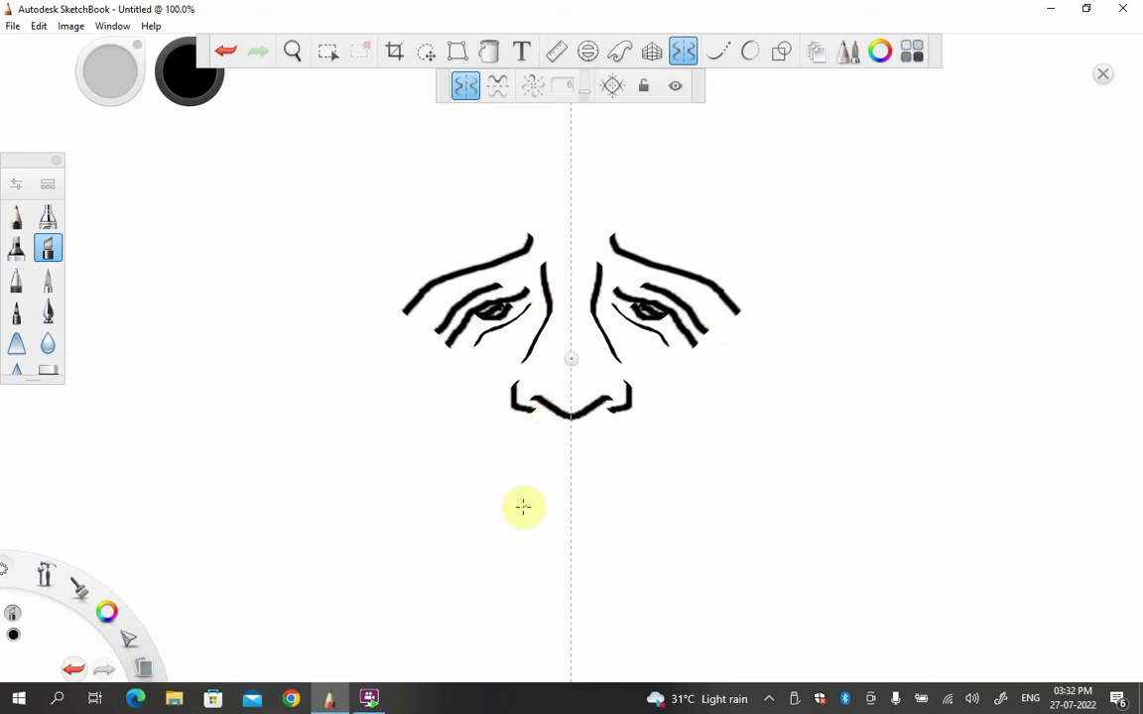
{"action": "mouse_move", "coordinate": [493, 514]}
{"action": "left_mouse_down"}
{"action": "mouse_move", "coordinate": [497, 416]}
{"action": "mouse_move", "coordinate": [510, 383]}
{"action": "mouse_move", "coordinate": [517, 393]}
{"action": "left_mouse_up"}
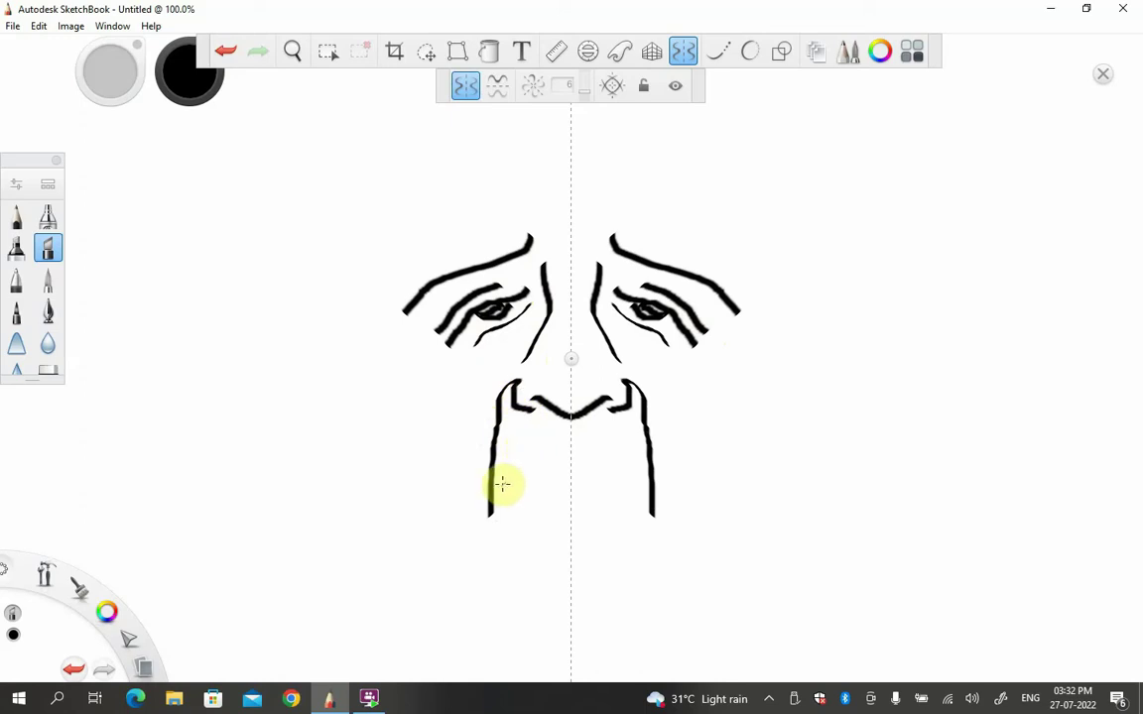
{"action": "left_click_drag", "start_coordinate": [508, 479], "coordinate": [544, 461]}
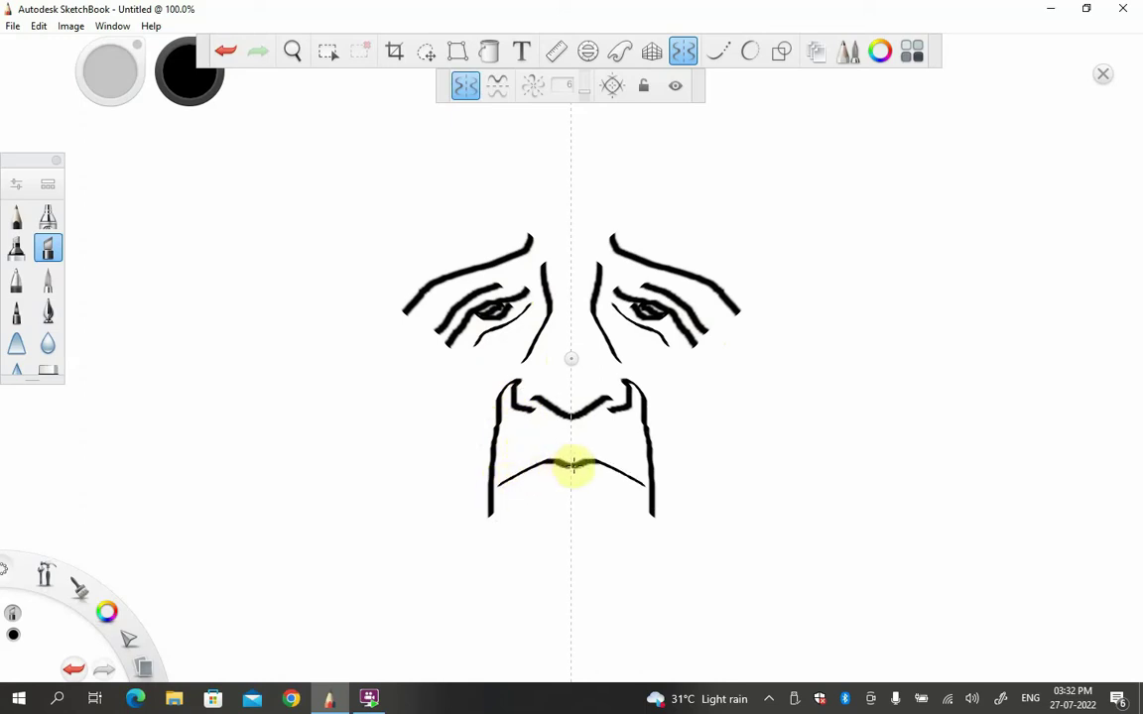
{"action": "mouse_move", "coordinate": [511, 489]}
{"action": "left_mouse_down"}
{"action": "mouse_move", "coordinate": [575, 486]}
{"action": "mouse_move", "coordinate": [533, 502]}
{"action": "mouse_move", "coordinate": [572, 514]}
{"action": "mouse_move", "coordinate": [511, 512]}
{"action": "mouse_move", "coordinate": [562, 539]}
{"action": "left_mouse_up"}
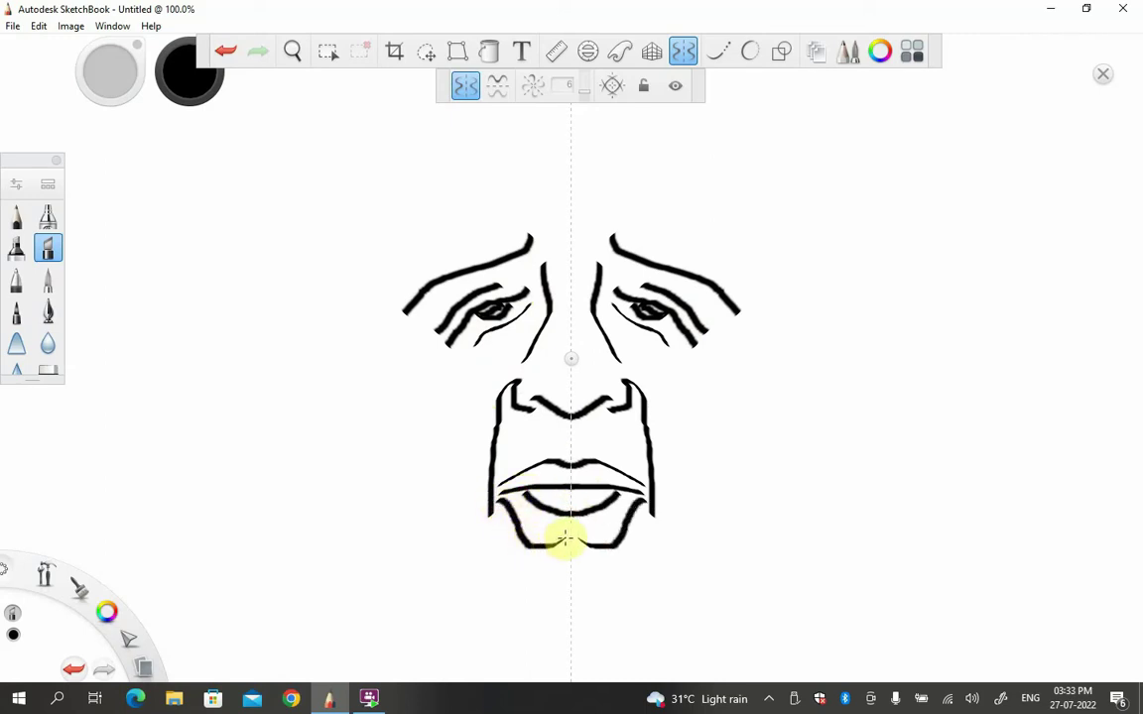
Step: Draw three mirrored wrinkle lines across the forehead and the curved top of the bald head above them
{"action": "left_click_drag", "start_coordinate": [401, 276], "coordinate": [543, 220]}
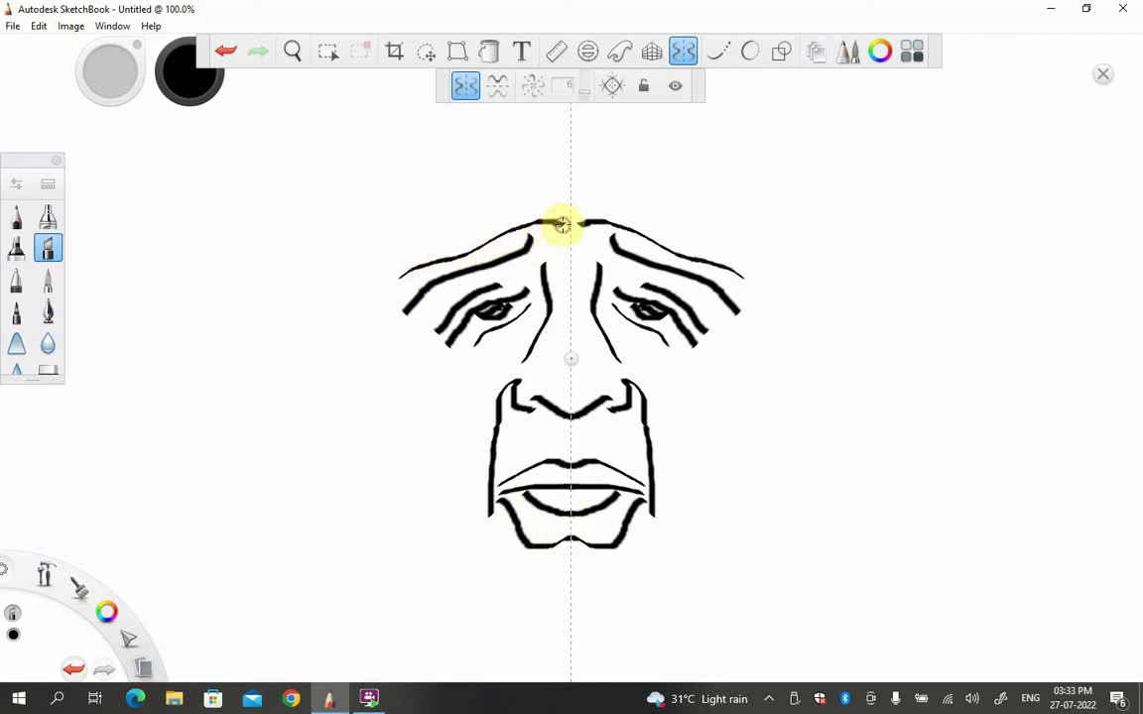
{"action": "mouse_move", "coordinate": [410, 242]}
{"action": "left_mouse_down"}
{"action": "mouse_move", "coordinate": [523, 199]}
{"action": "mouse_move", "coordinate": [556, 198]}
{"action": "left_mouse_up"}
{"action": "left_click_drag", "start_coordinate": [441, 204], "coordinate": [569, 171]}
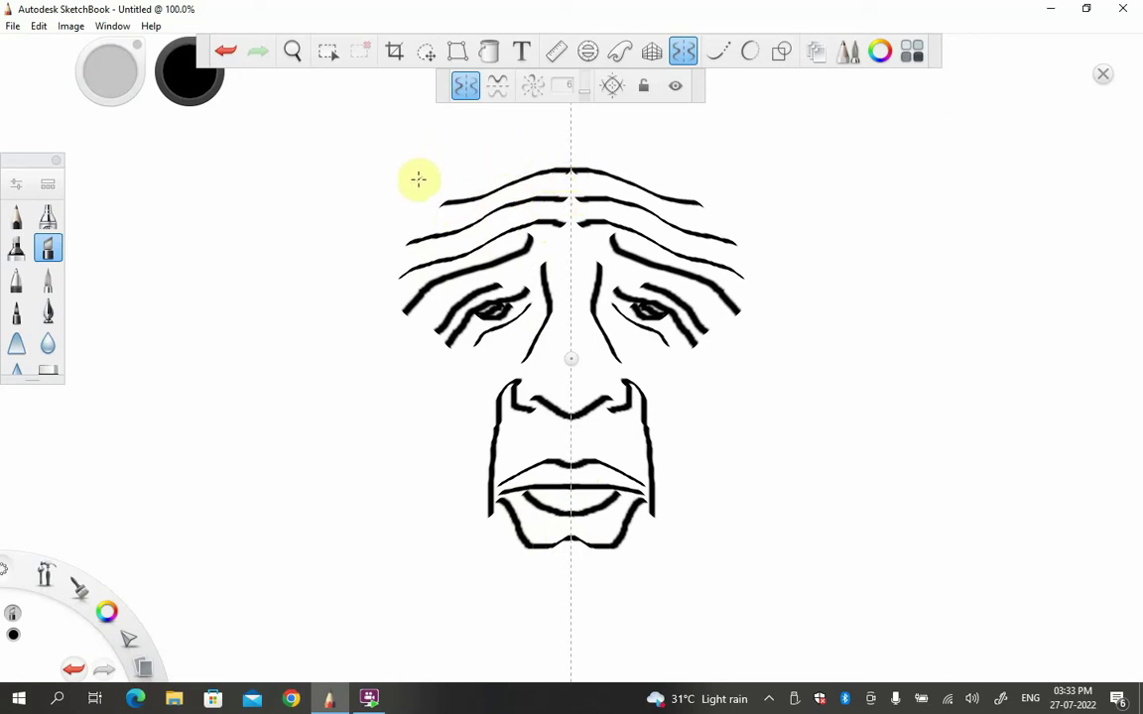
{"action": "mouse_move", "coordinate": [397, 210]}
{"action": "left_mouse_down"}
{"action": "mouse_move", "coordinate": [462, 158]}
{"action": "mouse_move", "coordinate": [535, 138]}
{"action": "left_mouse_up"}
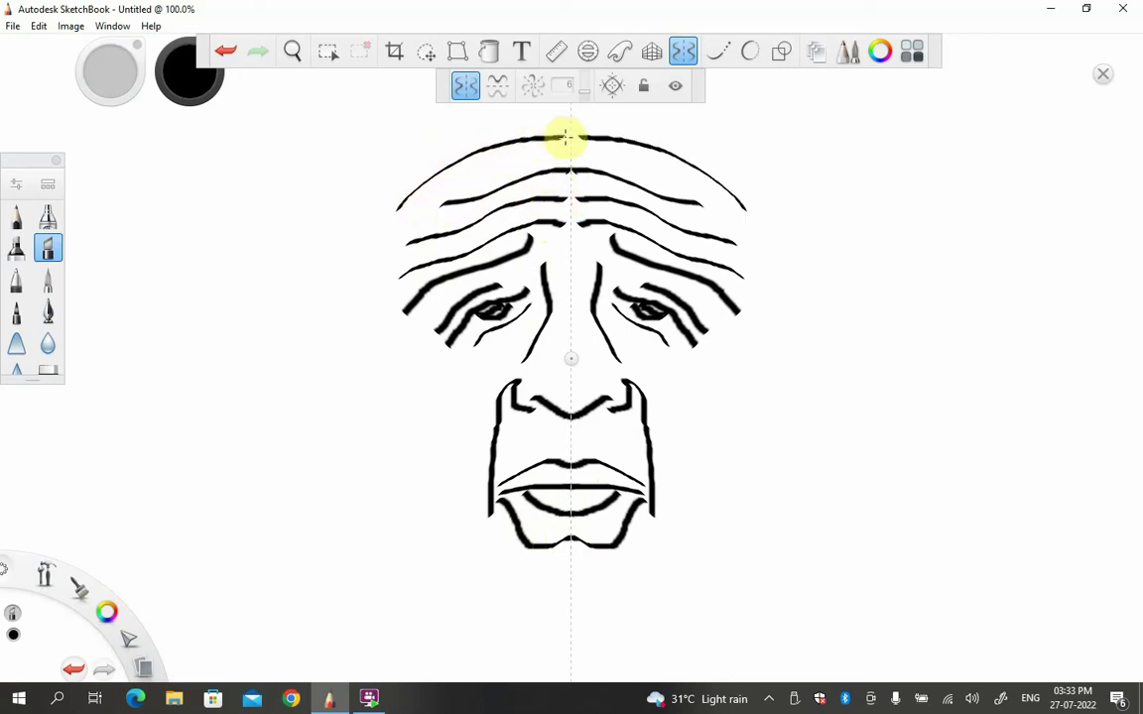
Step: Outline the sides of the head with large ears and the jaw, and add neck folds and sloping shoulders
{"action": "mouse_move", "coordinate": [391, 231]}
{"action": "left_mouse_down"}
{"action": "mouse_move", "coordinate": [373, 336]}
{"action": "mouse_move", "coordinate": [363, 327]}
{"action": "mouse_move", "coordinate": [342, 340]}
{"action": "mouse_move", "coordinate": [336, 371]}
{"action": "mouse_move", "coordinate": [427, 514]}
{"action": "left_mouse_up"}
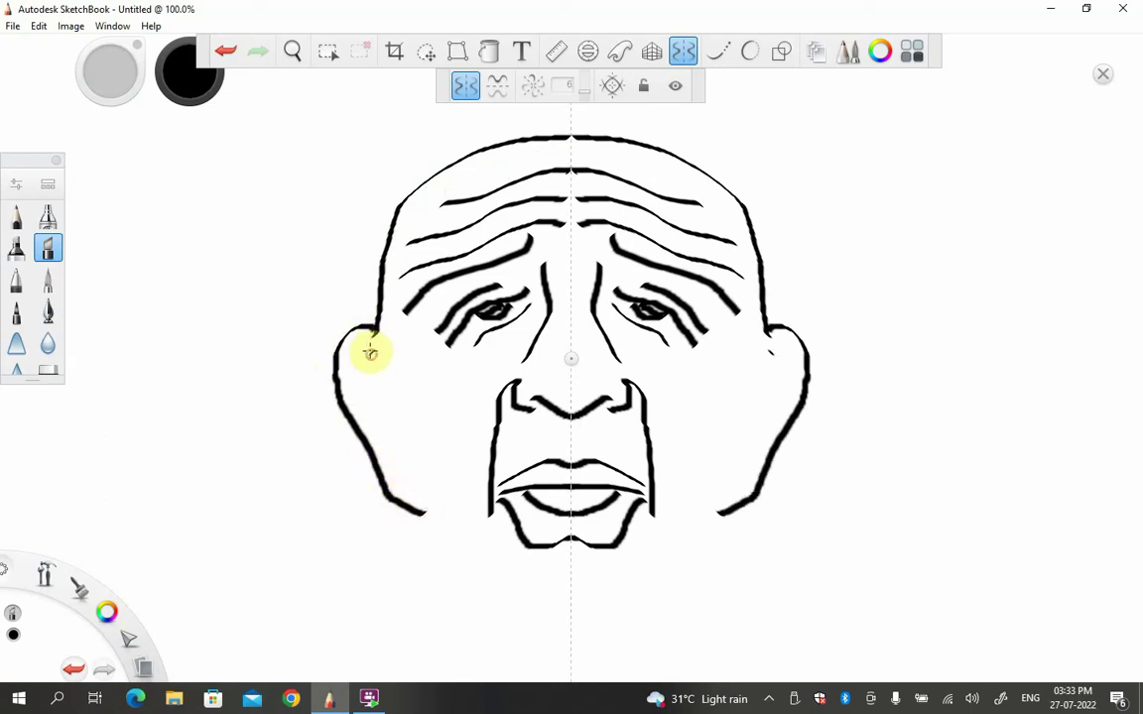
{"action": "mouse_move", "coordinate": [353, 368]}
{"action": "left_mouse_down"}
{"action": "mouse_move", "coordinate": [464, 589]}
{"action": "mouse_move", "coordinate": [563, 607]}
{"action": "left_mouse_up"}
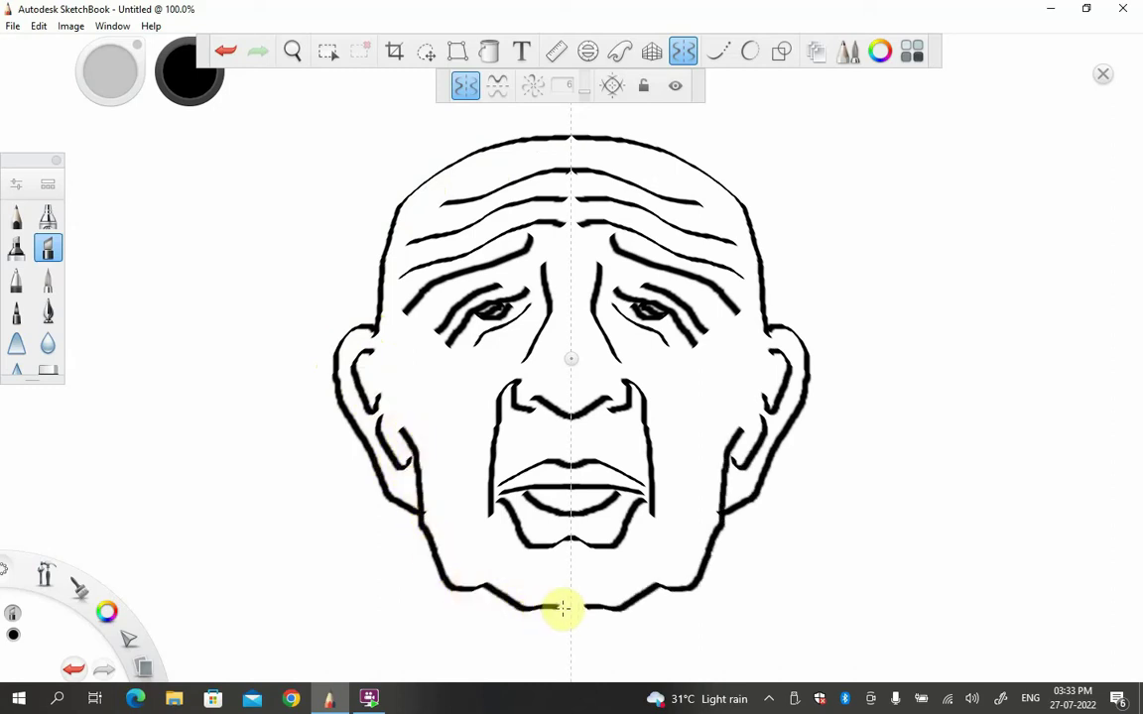
{"action": "left_click_drag", "start_coordinate": [443, 615], "coordinate": [541, 635]}
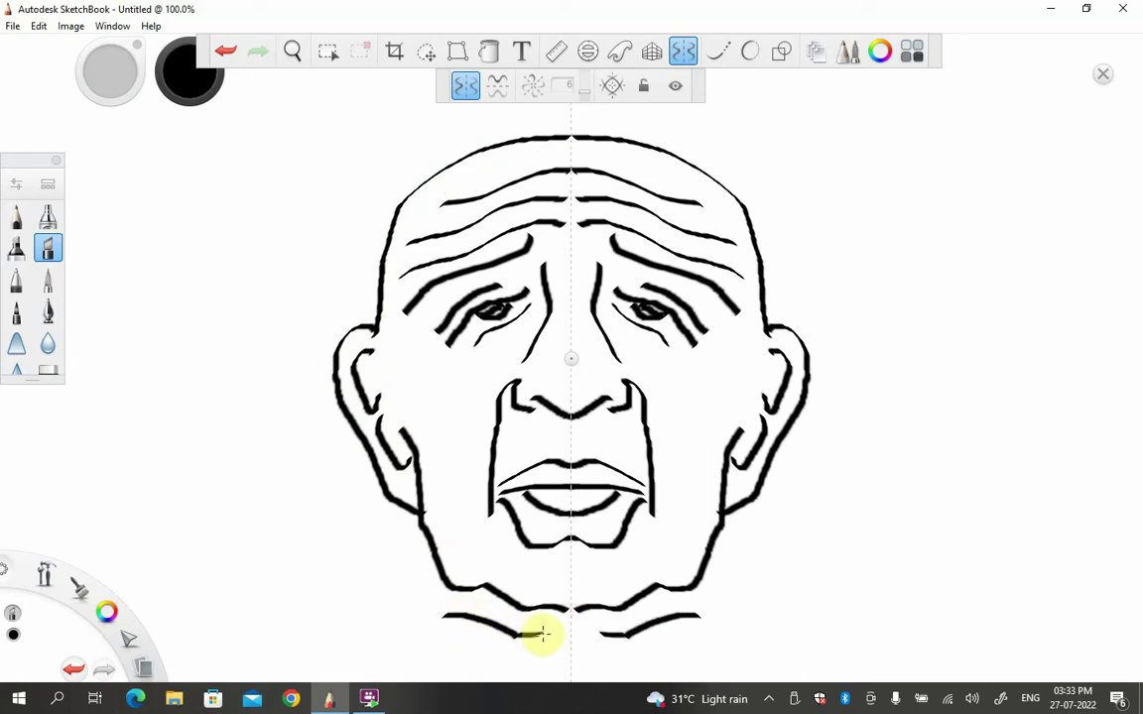
{"action": "mouse_move", "coordinate": [447, 640]}
{"action": "left_mouse_down"}
{"action": "mouse_move", "coordinate": [518, 657]}
{"action": "mouse_move", "coordinate": [571, 655]}
{"action": "left_mouse_up"}
{"action": "mouse_move", "coordinate": [727, 542]}
{"action": "left_mouse_down"}
{"action": "mouse_move", "coordinate": [883, 595]}
{"action": "mouse_move", "coordinate": [968, 679]}
{"action": "left_mouse_up"}
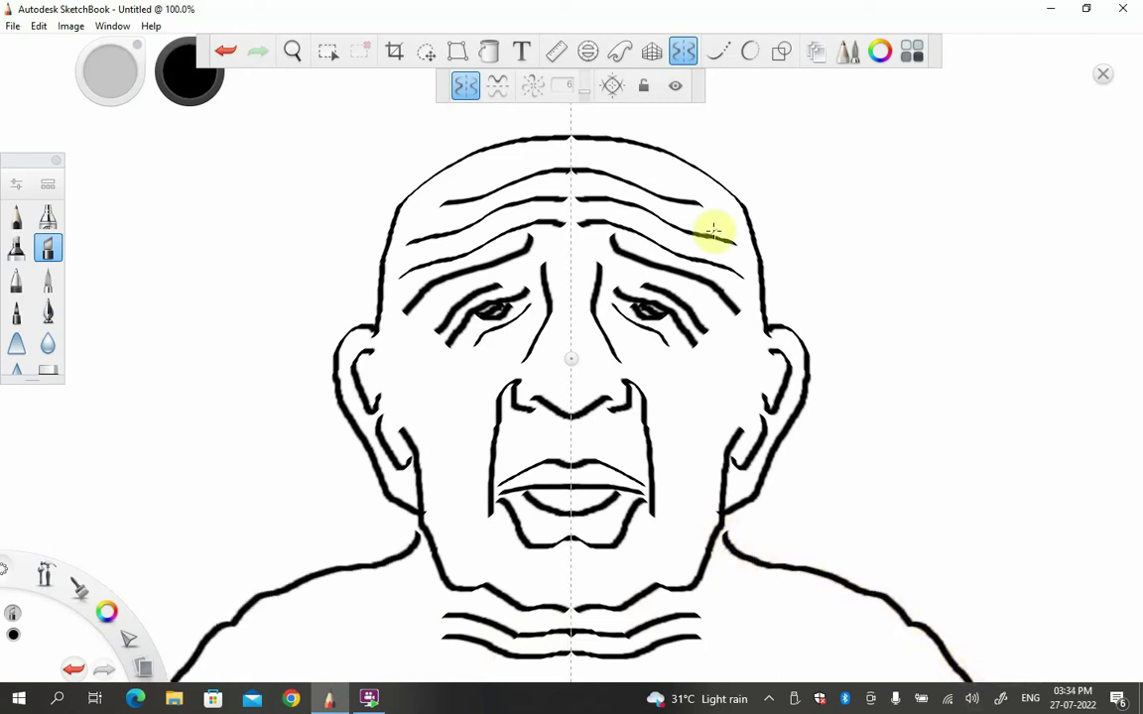
Step: Add short mirrored hair strokes above both ears, and with symmetry turned off, a few loose hairs on top of the head
{"action": "mouse_move", "coordinate": [766, 270]}
{"action": "left_mouse_down"}
{"action": "mouse_move", "coordinate": [780, 260]}
{"action": "mouse_move", "coordinate": [747, 272]}
{"action": "left_mouse_up"}
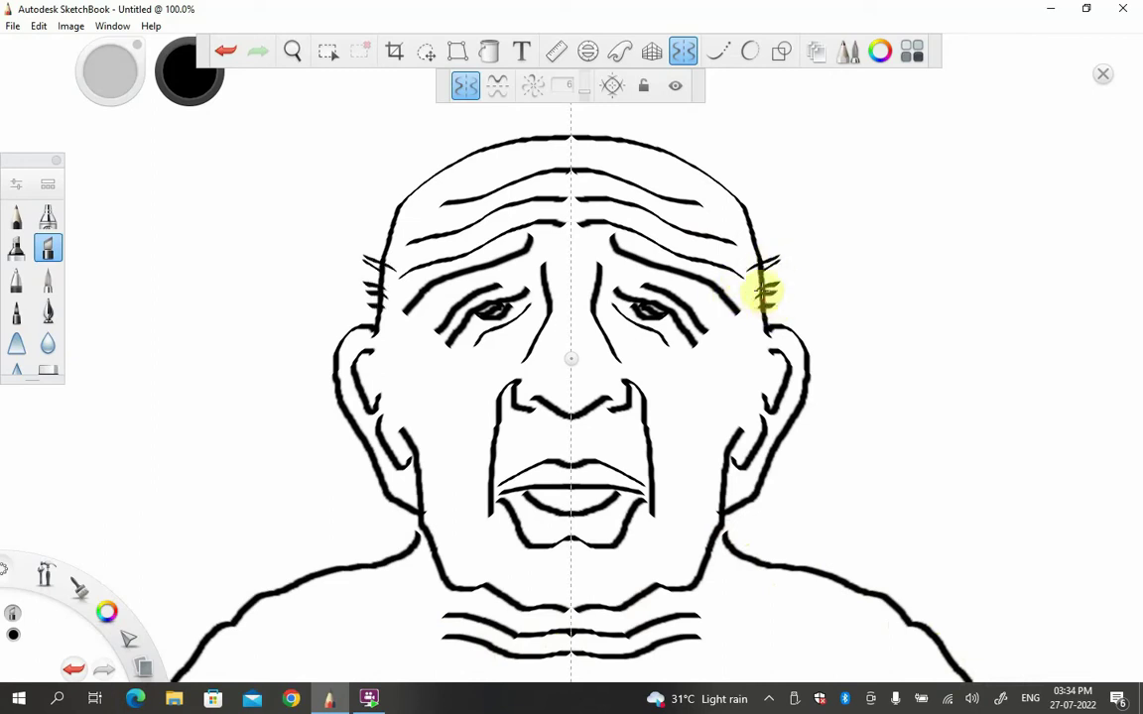
{"action": "mouse_move", "coordinate": [754, 285]}
{"action": "left_mouse_down"}
{"action": "mouse_move", "coordinate": [778, 280]}
{"action": "mouse_move", "coordinate": [784, 313]}
{"action": "mouse_move", "coordinate": [760, 323]}
{"action": "left_mouse_up"}
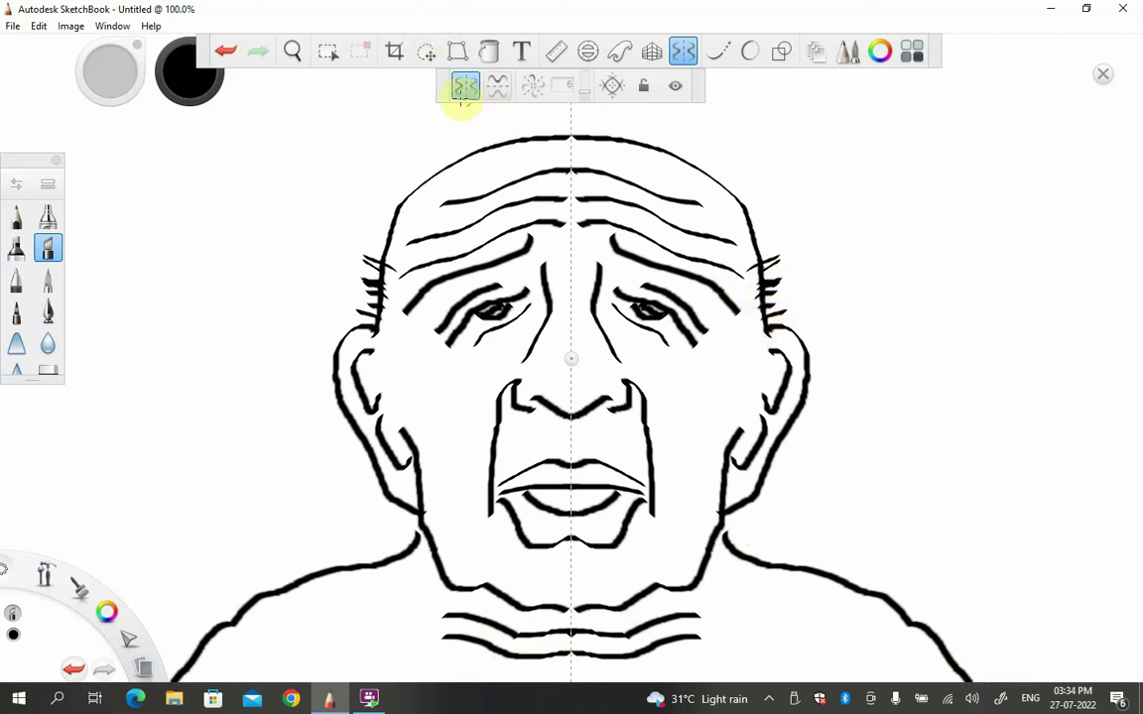
{"action": "left_click", "coordinate": [466, 85]}
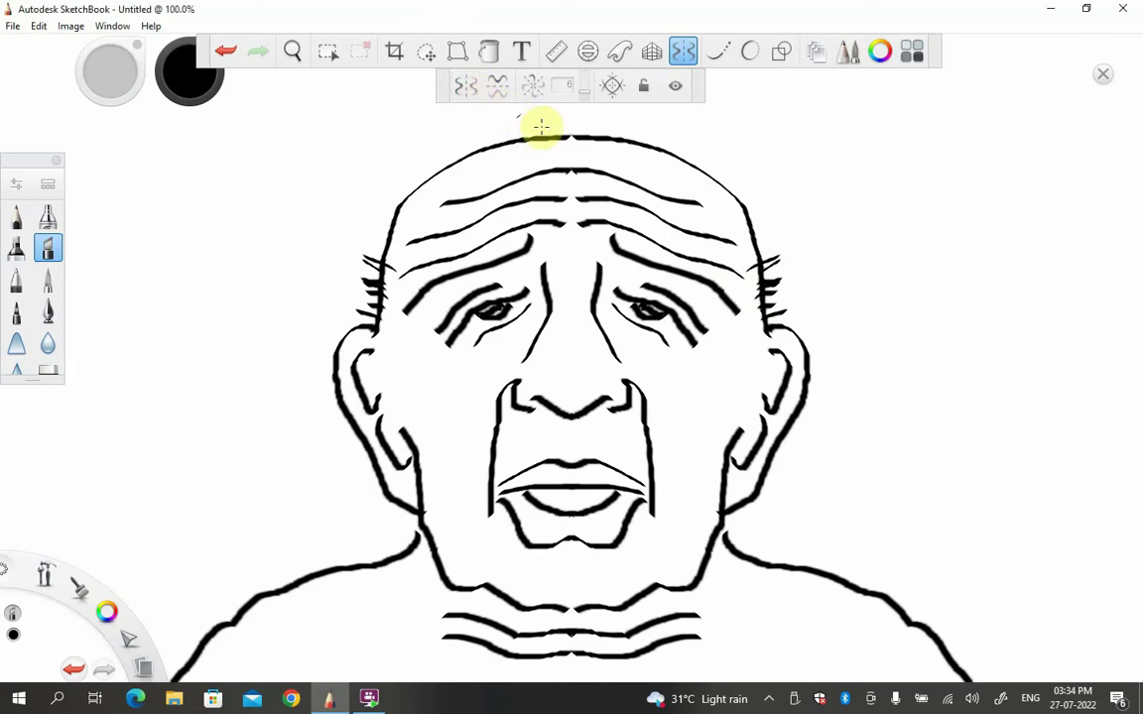
{"action": "left_click_drag", "start_coordinate": [516, 120], "coordinate": [611, 139]}
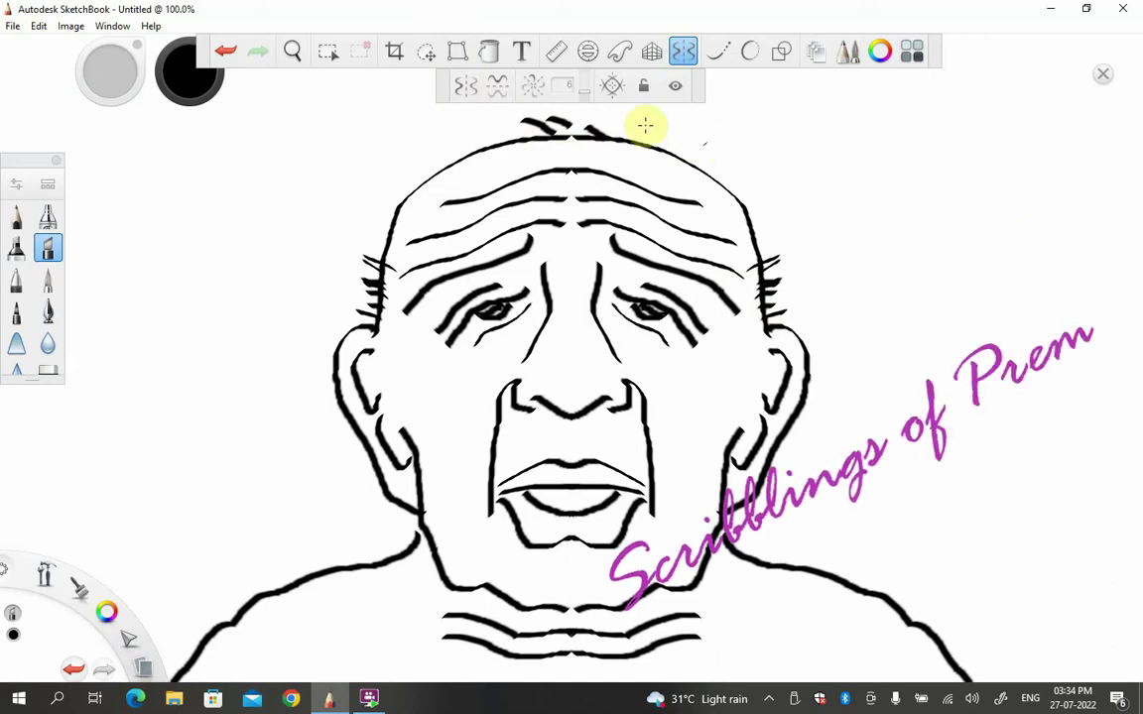
Step: On a blank canvas, draw a thick red eyebrow curve with a large slanted eye and its iris below it
{"action": "left_click", "coordinate": [16, 217]}
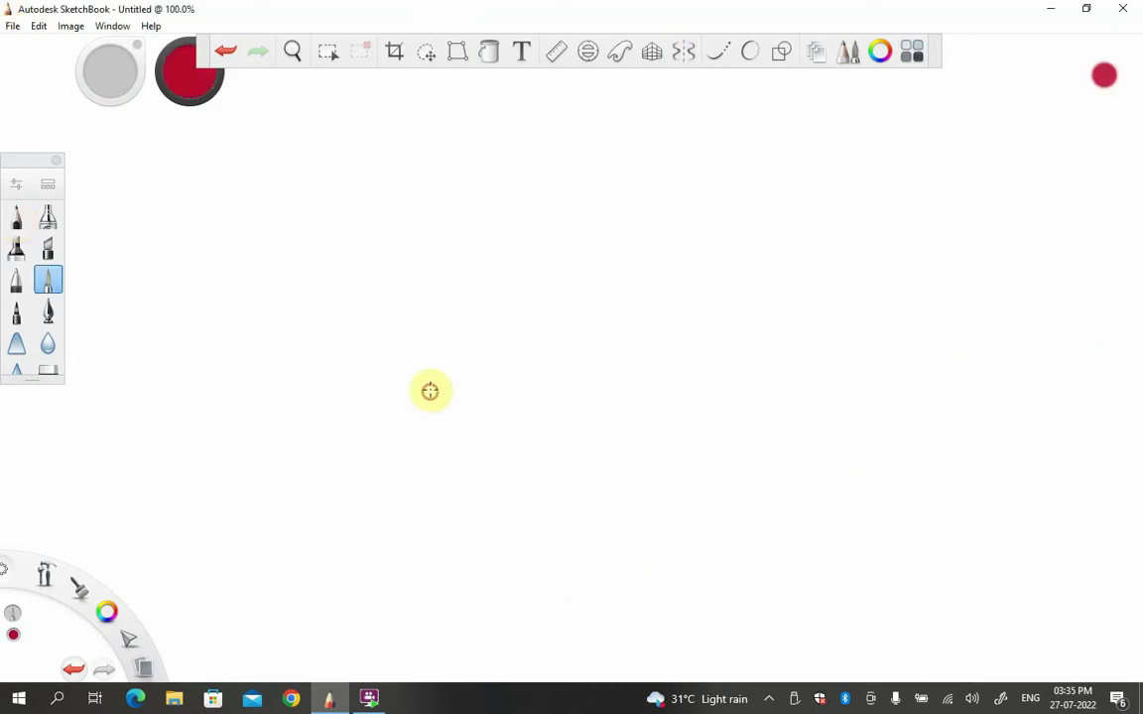
{"action": "mouse_move", "coordinate": [430, 390]}
{"action": "left_mouse_down"}
{"action": "mouse_move", "coordinate": [653, 246]}
{"action": "mouse_move", "coordinate": [980, 168]}
{"action": "mouse_move", "coordinate": [1021, 115]}
{"action": "left_mouse_up"}
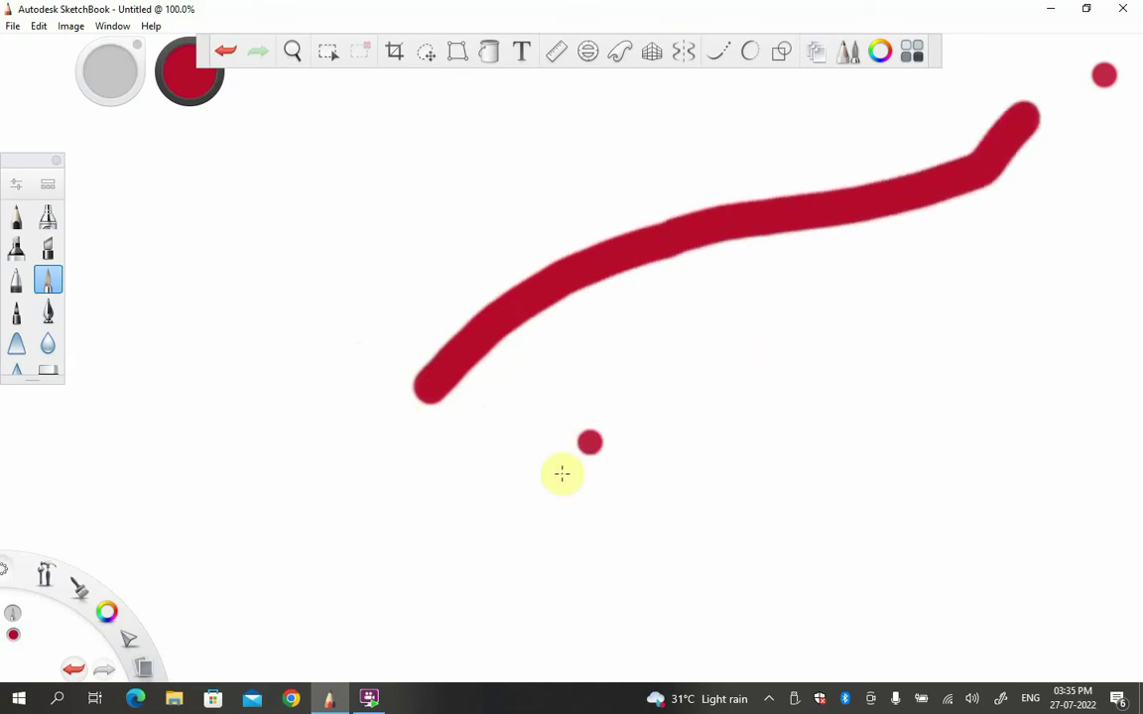
{"action": "mouse_move", "coordinate": [563, 528]}
{"action": "left_mouse_down"}
{"action": "mouse_move", "coordinate": [574, 463]}
{"action": "mouse_move", "coordinate": [683, 365]}
{"action": "mouse_move", "coordinate": [865, 345]}
{"action": "mouse_move", "coordinate": [987, 258]}
{"action": "mouse_move", "coordinate": [797, 409]}
{"action": "mouse_move", "coordinate": [676, 451]}
{"action": "mouse_move", "coordinate": [562, 554]}
{"action": "mouse_move", "coordinate": [625, 505]}
{"action": "mouse_move", "coordinate": [742, 512]}
{"action": "left_mouse_up"}
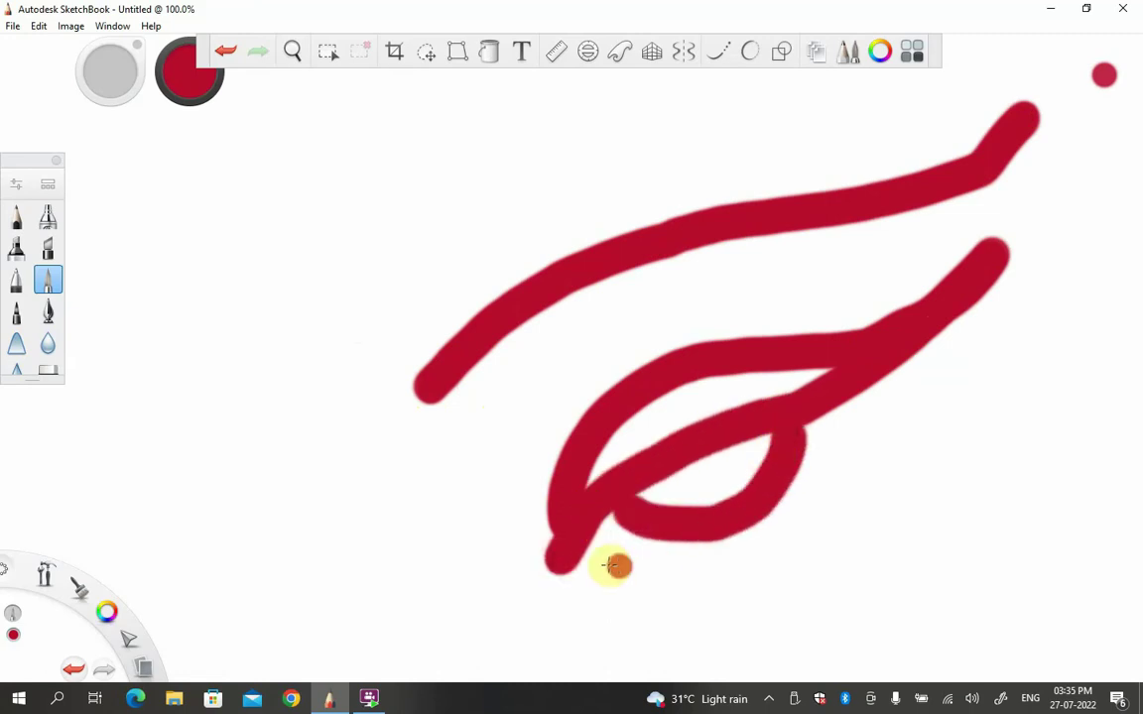
Step: Frame the red eye with a curved line beneath, a filled round spot beside the brow, and long outer face lines
{"action": "mouse_move", "coordinate": [586, 582]}
{"action": "left_mouse_down"}
{"action": "mouse_move", "coordinate": [788, 569]}
{"action": "mouse_move", "coordinate": [819, 553]}
{"action": "mouse_move", "coordinate": [877, 475]}
{"action": "mouse_move", "coordinate": [915, 382]}
{"action": "mouse_move", "coordinate": [1053, 323]}
{"action": "mouse_move", "coordinate": [980, 320]}
{"action": "mouse_move", "coordinate": [1048, 268]}
{"action": "mouse_move", "coordinate": [1096, 194]}
{"action": "left_mouse_up"}
{"action": "mouse_move", "coordinate": [263, 274]}
{"action": "left_mouse_down"}
{"action": "mouse_move", "coordinate": [353, 301]}
{"action": "mouse_move", "coordinate": [367, 358]}
{"action": "mouse_move", "coordinate": [338, 384]}
{"action": "mouse_move", "coordinate": [288, 399]}
{"action": "mouse_move", "coordinate": [257, 393]}
{"action": "mouse_move", "coordinate": [244, 299]}
{"action": "mouse_move", "coordinate": [274, 269]}
{"action": "mouse_move", "coordinate": [299, 271]}
{"action": "mouse_move", "coordinate": [354, 354]}
{"action": "mouse_move", "coordinate": [248, 332]}
{"action": "mouse_move", "coordinate": [319, 404]}
{"action": "mouse_move", "coordinate": [305, 305]}
{"action": "mouse_move", "coordinate": [285, 323]}
{"action": "mouse_move", "coordinate": [307, 301]}
{"action": "mouse_move", "coordinate": [332, 321]}
{"action": "mouse_move", "coordinate": [240, 304]}
{"action": "mouse_move", "coordinate": [286, 247]}
{"action": "mouse_move", "coordinate": [299, 321]}
{"action": "left_mouse_up"}
{"action": "mouse_move", "coordinate": [435, 401]}
{"action": "left_mouse_down"}
{"action": "mouse_move", "coordinate": [484, 576]}
{"action": "mouse_move", "coordinate": [605, 694]}
{"action": "left_mouse_up"}
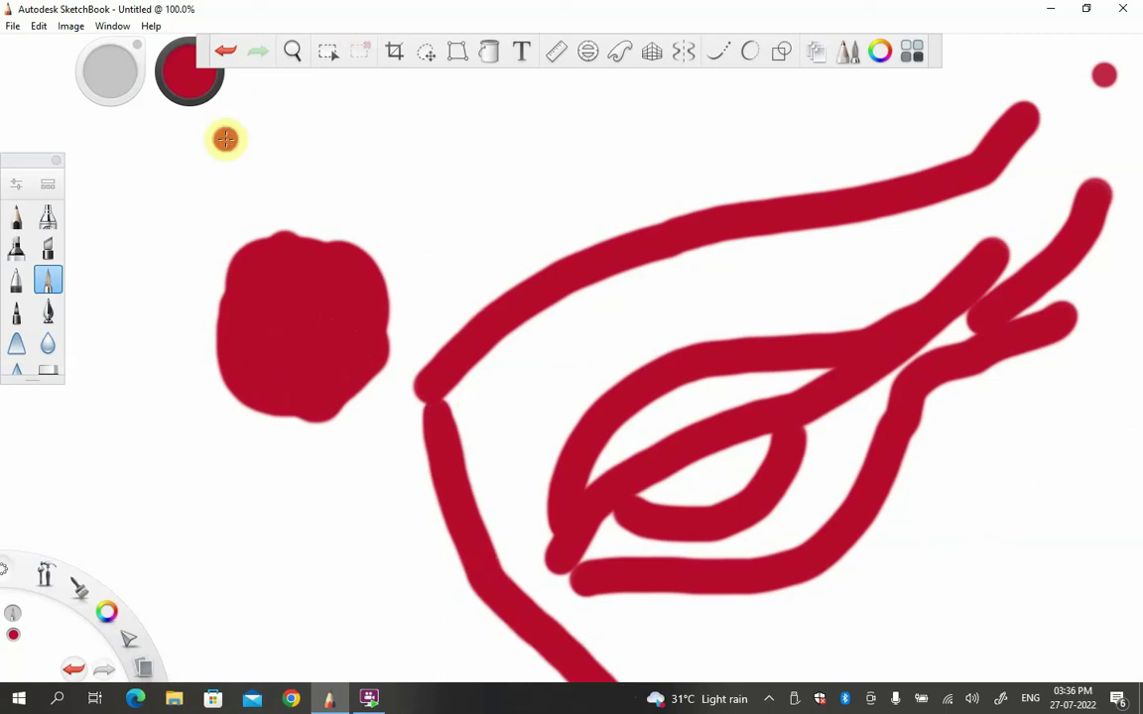
{"action": "mouse_move", "coordinate": [278, 111]}
{"action": "left_mouse_down"}
{"action": "mouse_move", "coordinate": [422, 122]}
{"action": "mouse_move", "coordinate": [544, 151]}
{"action": "mouse_move", "coordinate": [687, 148]}
{"action": "mouse_move", "coordinate": [726, 167]}
{"action": "mouse_move", "coordinate": [876, 162]}
{"action": "mouse_move", "coordinate": [956, 184]}
{"action": "mouse_move", "coordinate": [1093, 179]}
{"action": "mouse_move", "coordinate": [1136, 451]}
{"action": "left_mouse_up"}
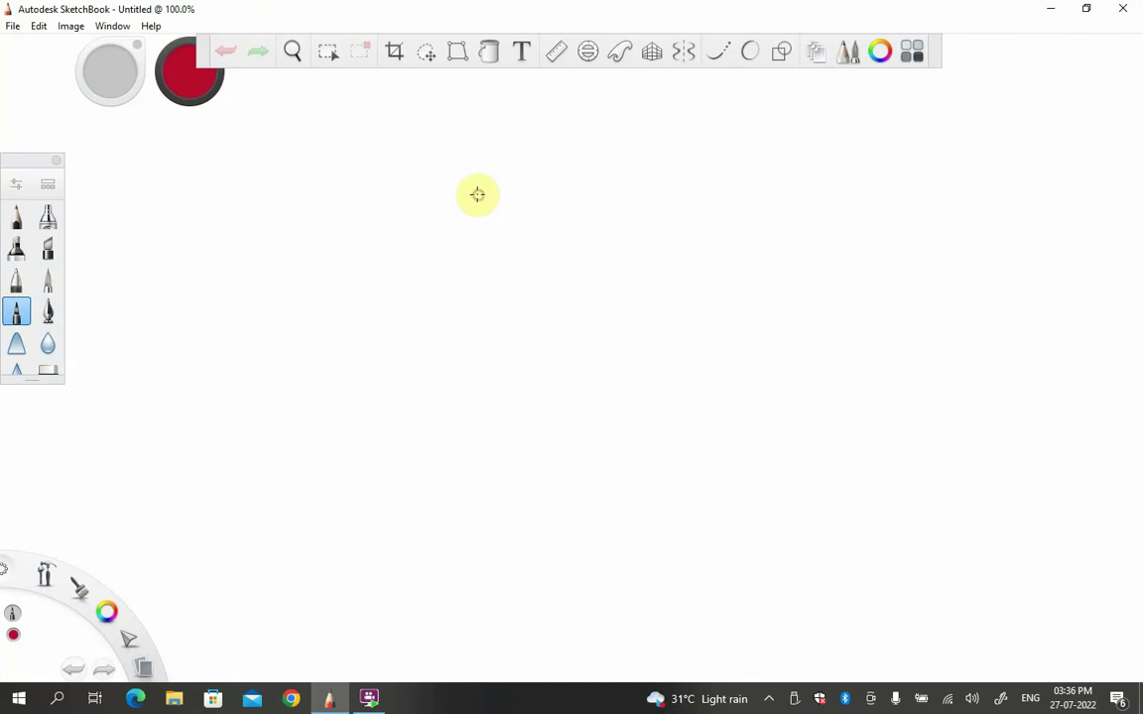
Step: On a fresh canvas, sketch a horse's head in profile in thin red lines, with eye, nostril, two pointed ears and forelock
{"action": "mouse_move", "coordinate": [478, 193]}
{"action": "left_mouse_down"}
{"action": "mouse_move", "coordinate": [381, 274]}
{"action": "mouse_move", "coordinate": [273, 447]}
{"action": "mouse_move", "coordinate": [279, 501]}
{"action": "mouse_move", "coordinate": [304, 521]}
{"action": "mouse_move", "coordinate": [379, 510]}
{"action": "mouse_move", "coordinate": [446, 456]}
{"action": "mouse_move", "coordinate": [518, 440]}
{"action": "mouse_move", "coordinate": [570, 353]}
{"action": "left_mouse_up"}
{"action": "mouse_move", "coordinate": [434, 333]}
{"action": "left_mouse_down"}
{"action": "mouse_move", "coordinate": [443, 289]}
{"action": "mouse_move", "coordinate": [517, 269]}
{"action": "left_mouse_up"}
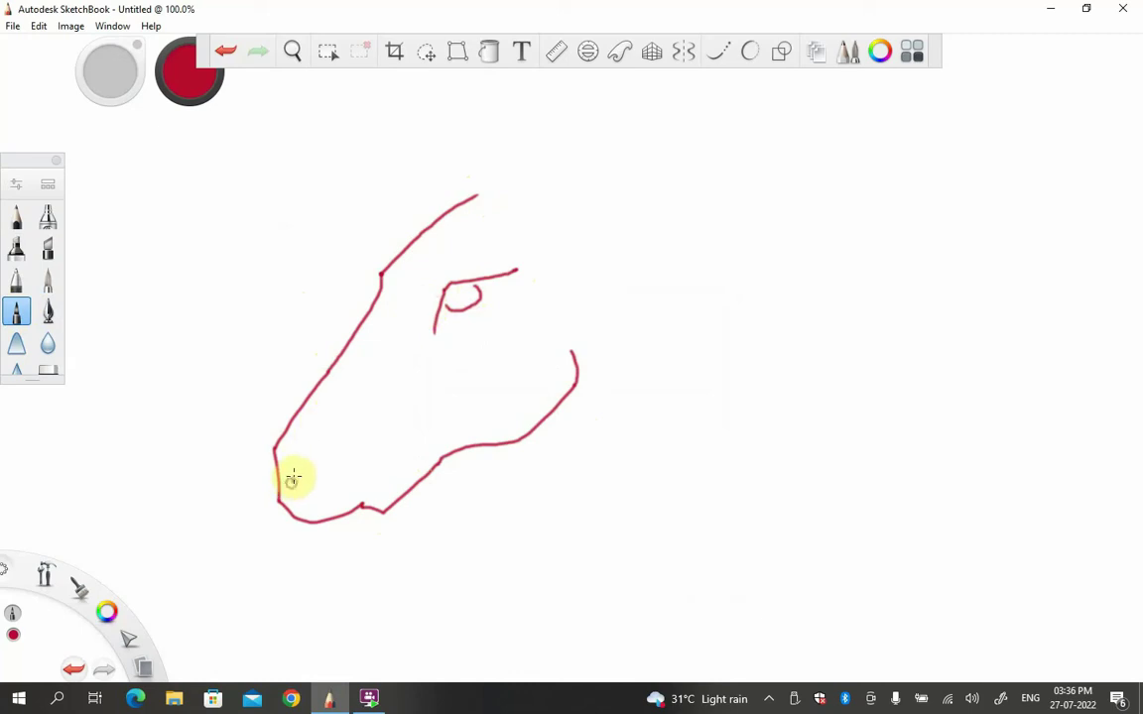
{"action": "mouse_move", "coordinate": [471, 198]}
{"action": "left_mouse_down"}
{"action": "mouse_move", "coordinate": [416, 202]}
{"action": "mouse_move", "coordinate": [459, 199]}
{"action": "mouse_move", "coordinate": [427, 216]}
{"action": "mouse_move", "coordinate": [472, 206]}
{"action": "mouse_move", "coordinate": [439, 183]}
{"action": "mouse_move", "coordinate": [480, 188]}
{"action": "left_mouse_up"}
{"action": "mouse_move", "coordinate": [528, 234]}
{"action": "left_mouse_down"}
{"action": "mouse_move", "coordinate": [404, 107]}
{"action": "mouse_move", "coordinate": [535, 164]}
{"action": "mouse_move", "coordinate": [587, 207]}
{"action": "left_mouse_up"}
{"action": "left_click_drag", "start_coordinate": [405, 111], "coordinate": [475, 184]}
{"action": "mouse_move", "coordinate": [415, 231]}
{"action": "left_mouse_down"}
{"action": "mouse_move", "coordinate": [336, 125]}
{"action": "mouse_move", "coordinate": [454, 209]}
{"action": "left_mouse_up"}
{"action": "left_click_drag", "start_coordinate": [338, 125], "coordinate": [467, 190]}
Step: Draw the horse's mane as long overlapping strokes flowing back and down from behind the ears
{"action": "left_click_drag", "start_coordinate": [573, 173], "coordinate": [745, 253]}
{"action": "left_click_drag", "start_coordinate": [595, 203], "coordinate": [819, 268]}
{"action": "left_click_drag", "start_coordinate": [648, 226], "coordinate": [835, 263]}
{"action": "left_click_drag", "start_coordinate": [720, 248], "coordinate": [852, 277]}
{"action": "mouse_move", "coordinate": [752, 271]}
{"action": "left_mouse_down"}
{"action": "mouse_move", "coordinate": [855, 280]}
{"action": "mouse_move", "coordinate": [975, 349]}
{"action": "left_mouse_up"}
{"action": "left_click_drag", "start_coordinate": [861, 337], "coordinate": [1004, 386]}
{"action": "left_click_drag", "start_coordinate": [885, 369], "coordinate": [1049, 397]}
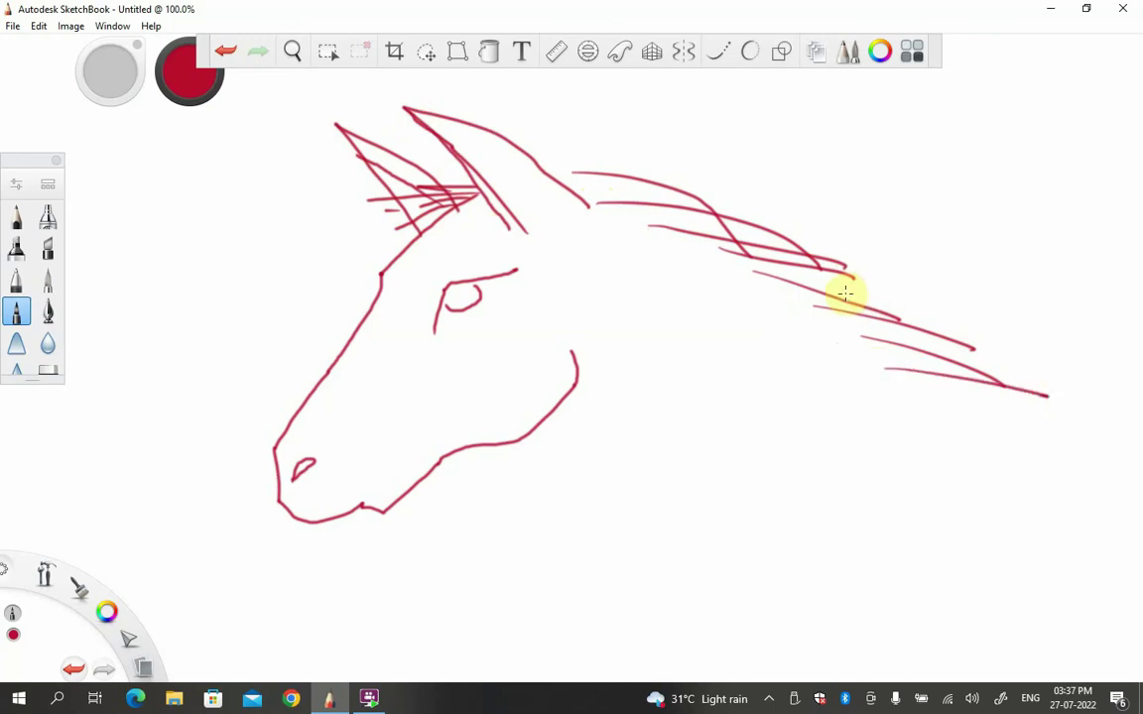
{"action": "left_click_drag", "start_coordinate": [766, 279], "coordinate": [902, 299]}
Step: Draw the horse's throat line down from the jaw and a parallel diagonal line along the neck
{"action": "left_click_drag", "start_coordinate": [570, 407], "coordinate": [751, 600]}
{"action": "left_click_drag", "start_coordinate": [603, 301], "coordinate": [628, 320]}
{"action": "left_click_drag", "start_coordinate": [767, 436], "coordinate": [806, 471]}
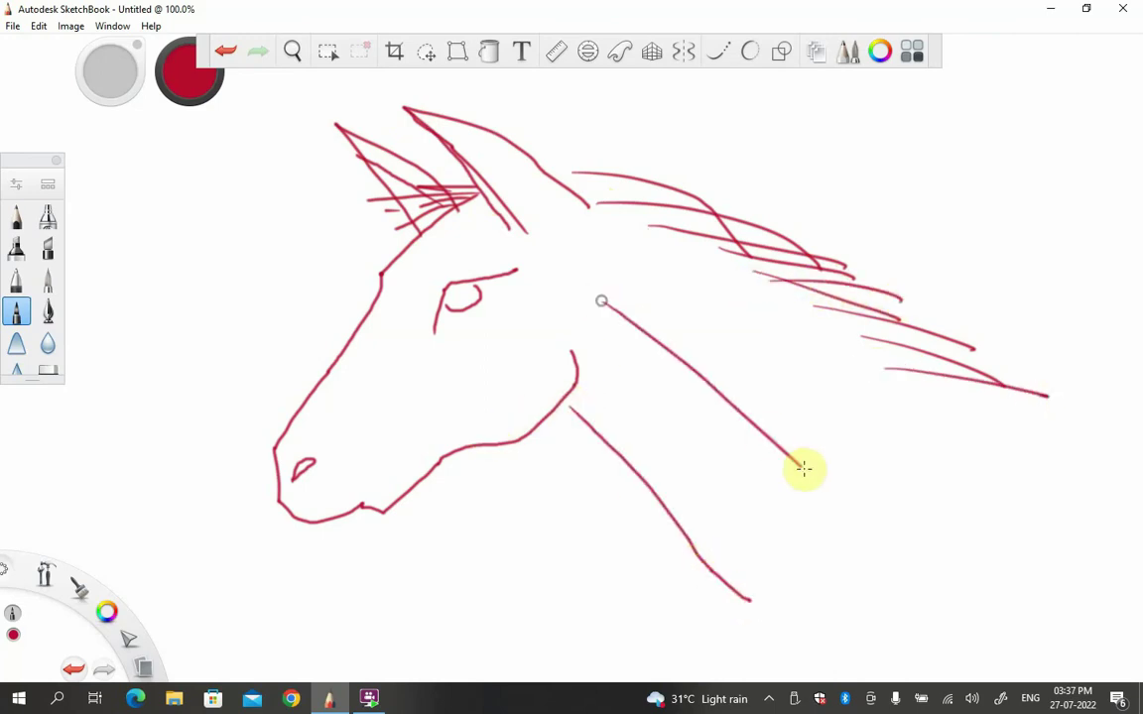
Step: Outline the horse's raised, bent foreleg below the neck and add a small pupil to the eye
{"action": "mouse_move", "coordinate": [710, 585]}
{"action": "left_mouse_down"}
{"action": "mouse_move", "coordinate": [593, 568]}
{"action": "mouse_move", "coordinate": [505, 571]}
{"action": "mouse_move", "coordinate": [432, 683]}
{"action": "left_mouse_up"}
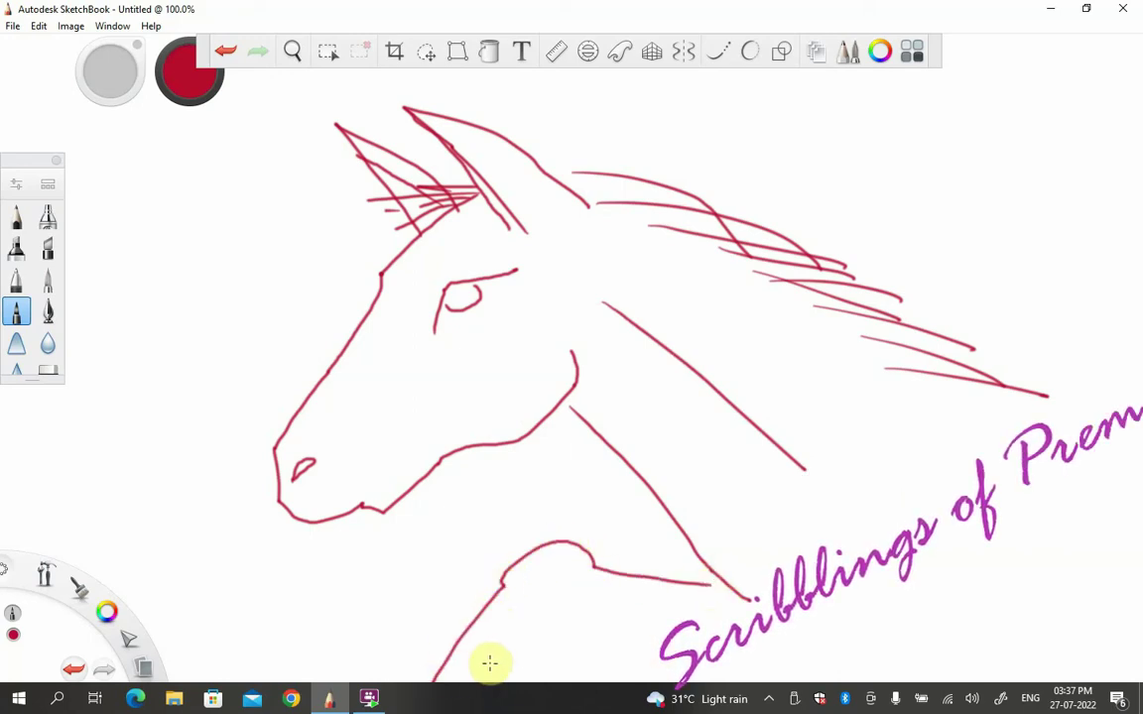
{"action": "mouse_move", "coordinate": [505, 680]}
{"action": "left_mouse_down"}
{"action": "mouse_move", "coordinate": [533, 643]}
{"action": "mouse_move", "coordinate": [615, 636]}
{"action": "left_mouse_up"}
{"action": "left_click_drag", "start_coordinate": [682, 670], "coordinate": [707, 681]}
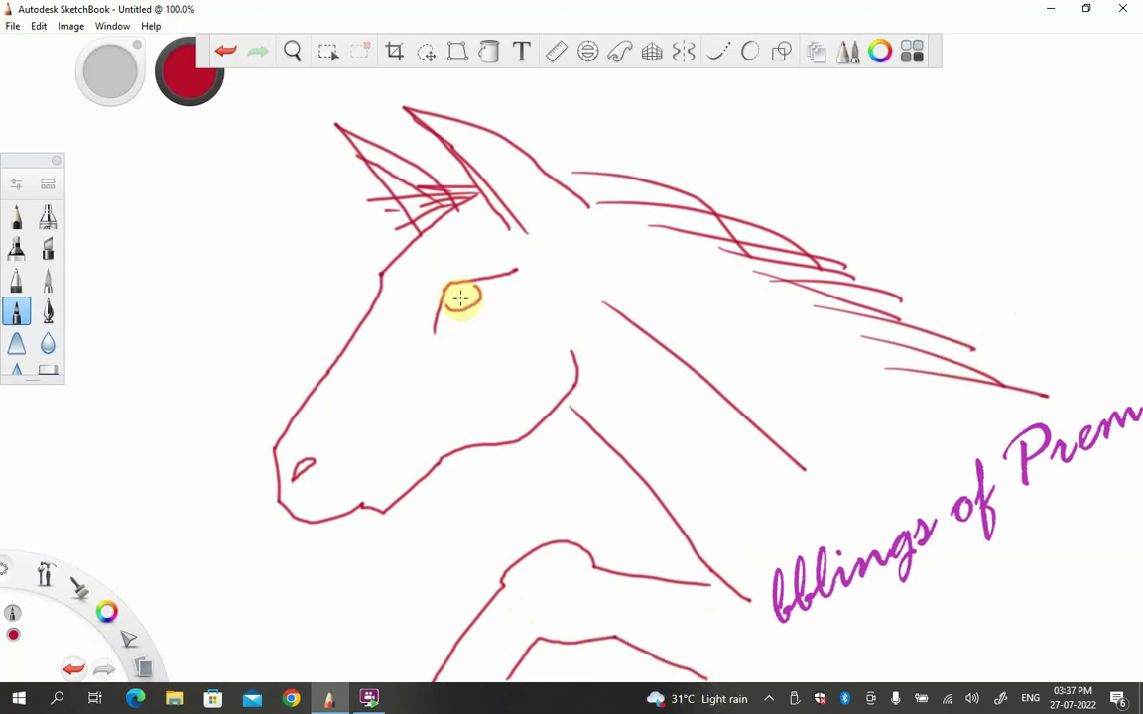
{"action": "left_click_drag", "start_coordinate": [461, 300], "coordinate": [463, 298]}
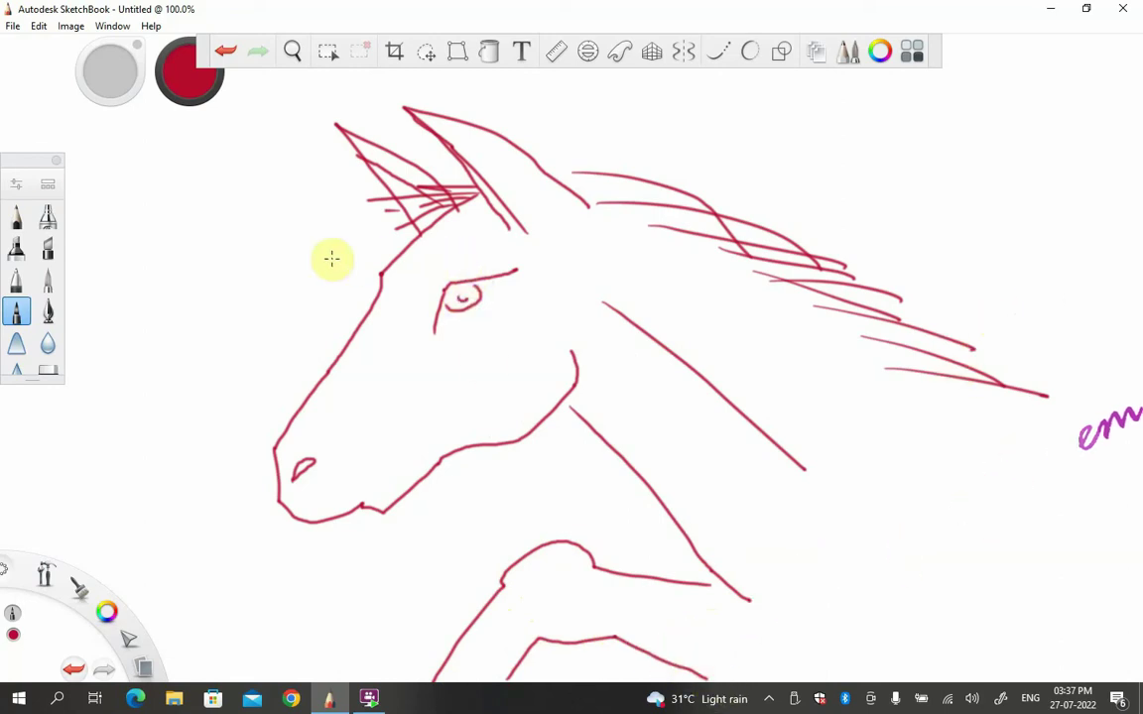